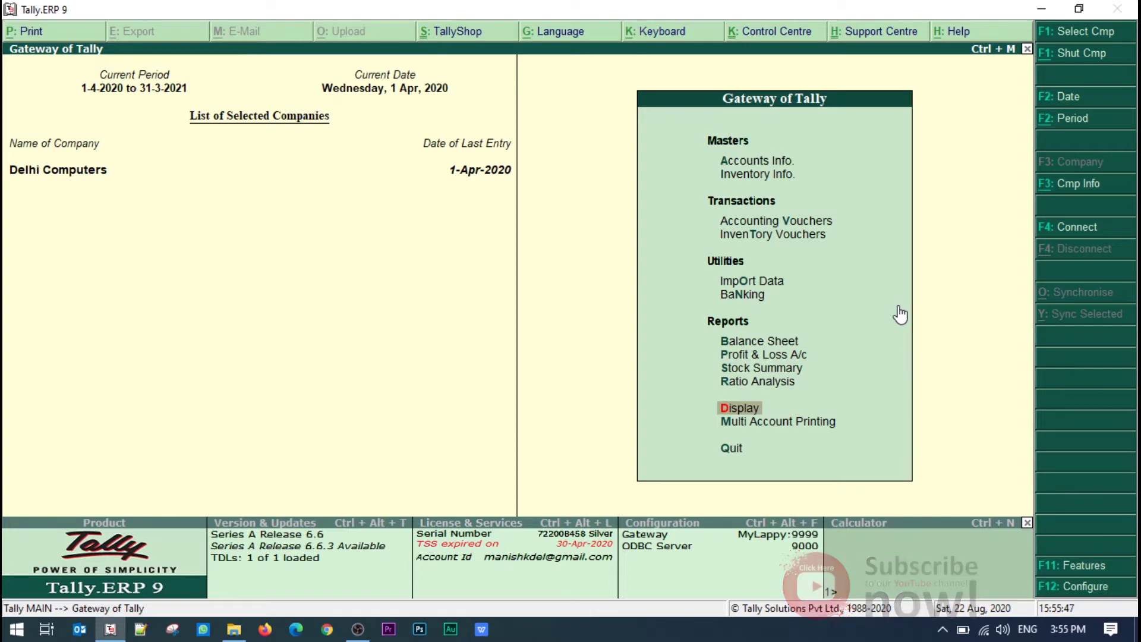
Open the April sales voucher for the computers sale from the Sales Register in the account books
key(Return)
key(a)
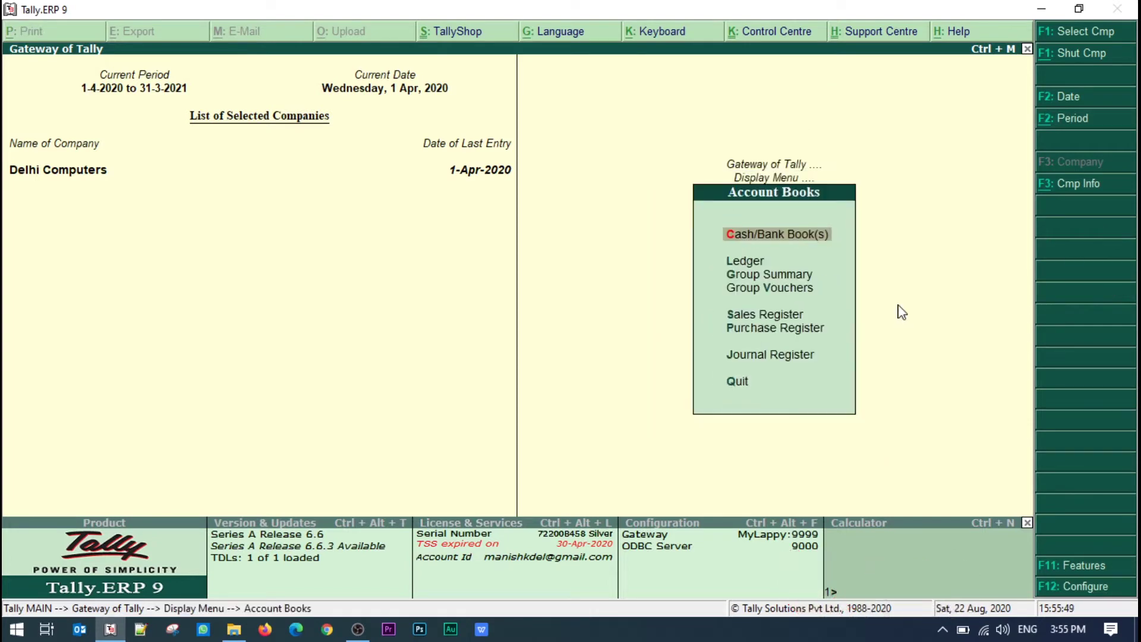
key(s)
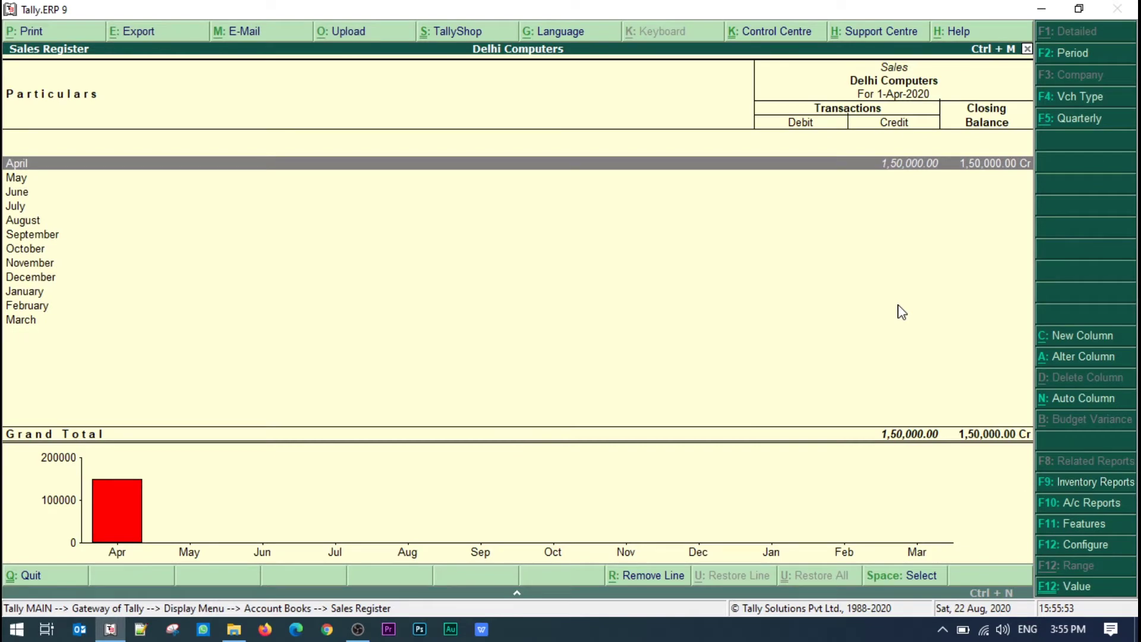
key(Return)
key(Return)
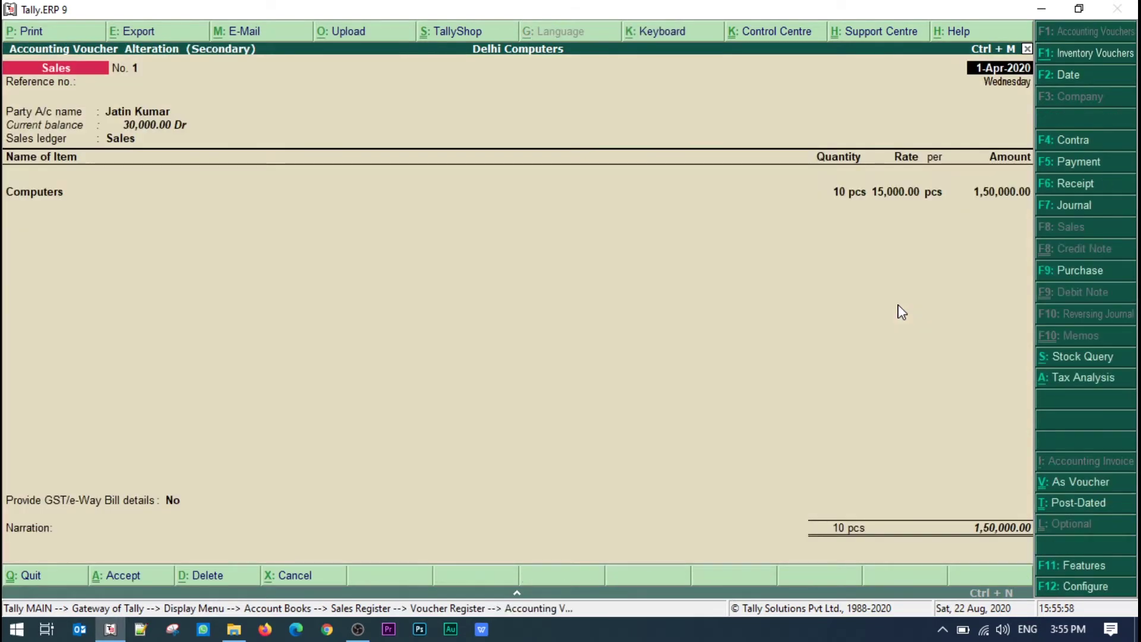
Show the voucher's tax invoice with print preview enabled and zoom in to examine the company header
key(alt+p)
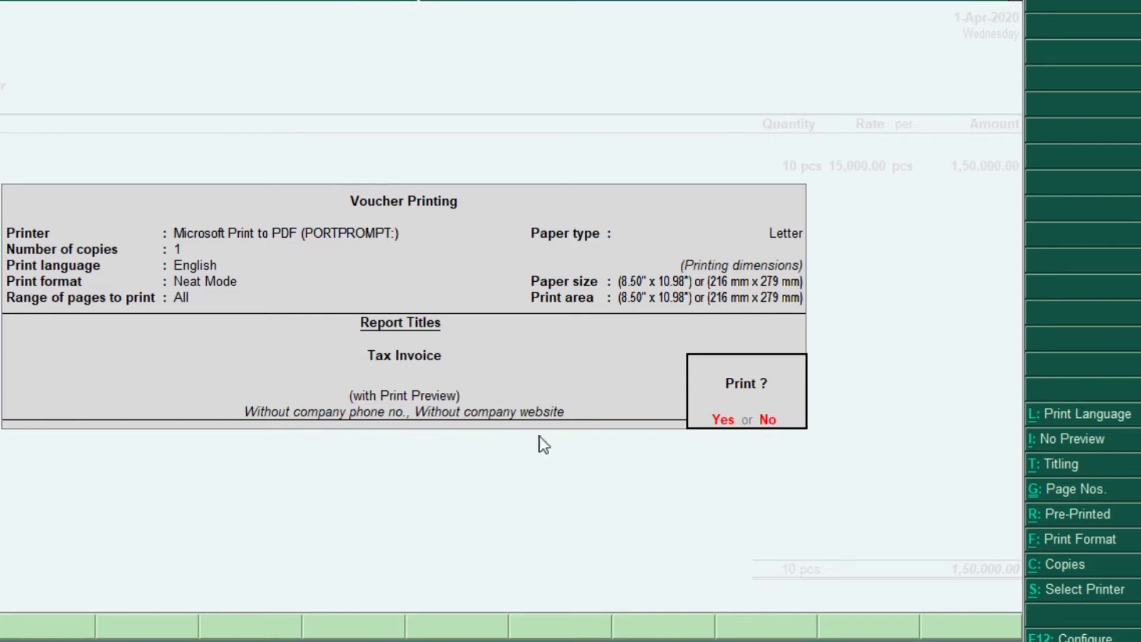
click(1081, 445)
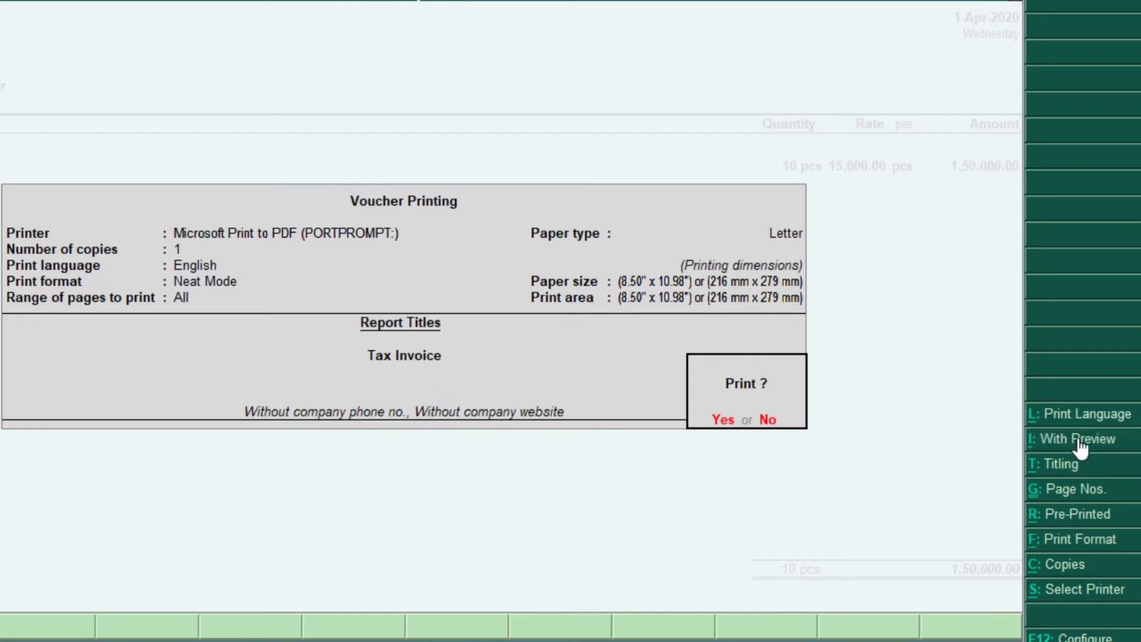
click(1078, 445)
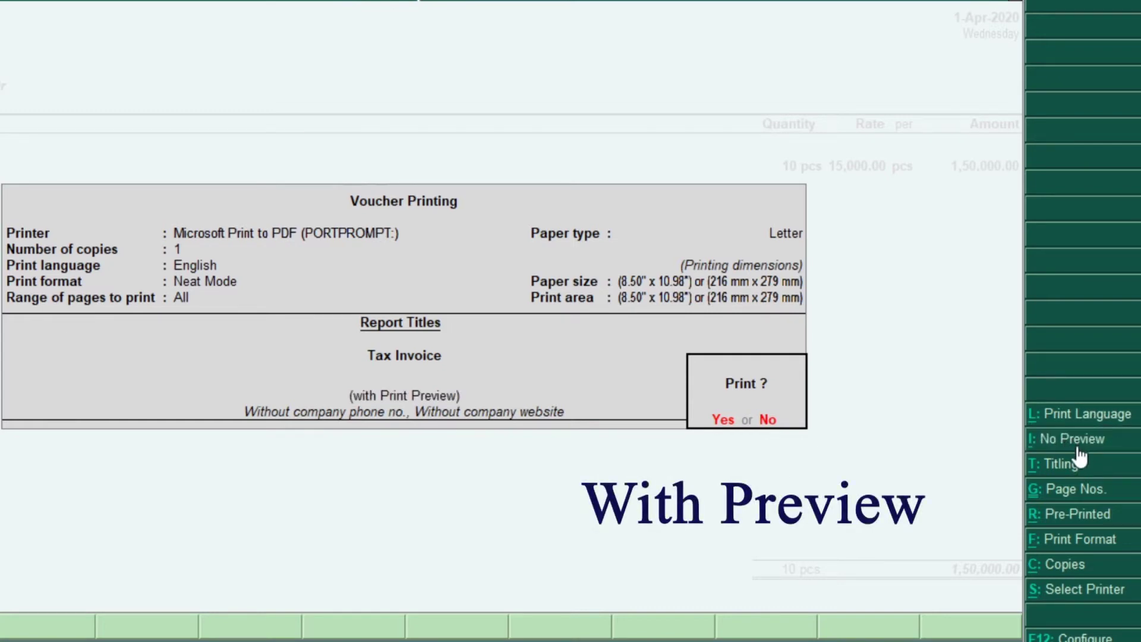
key(Return)
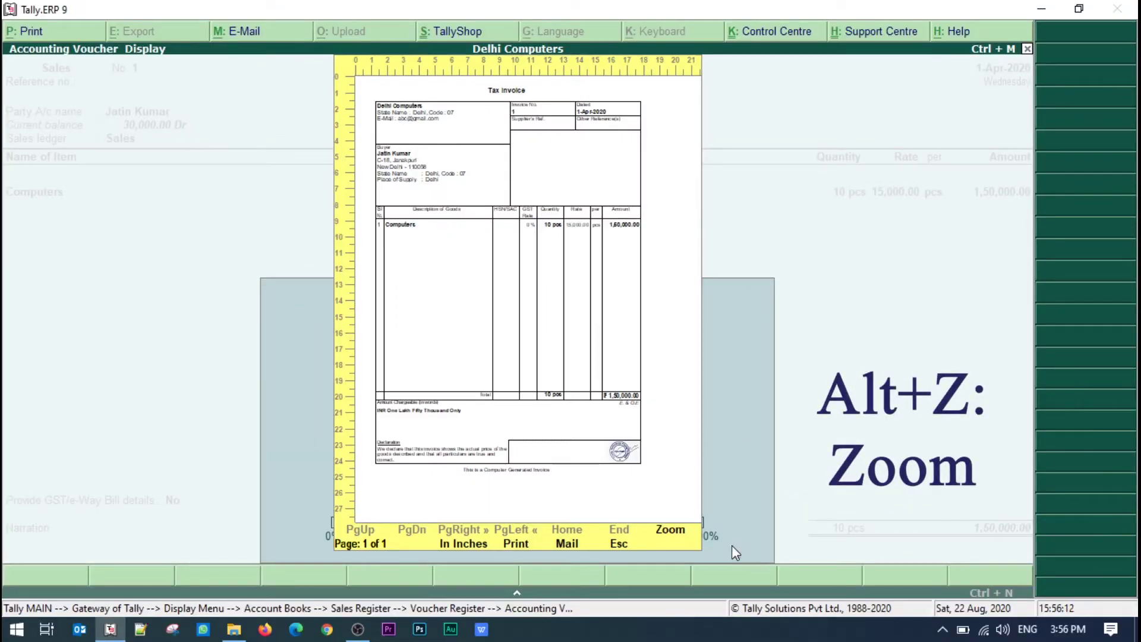
click(671, 529)
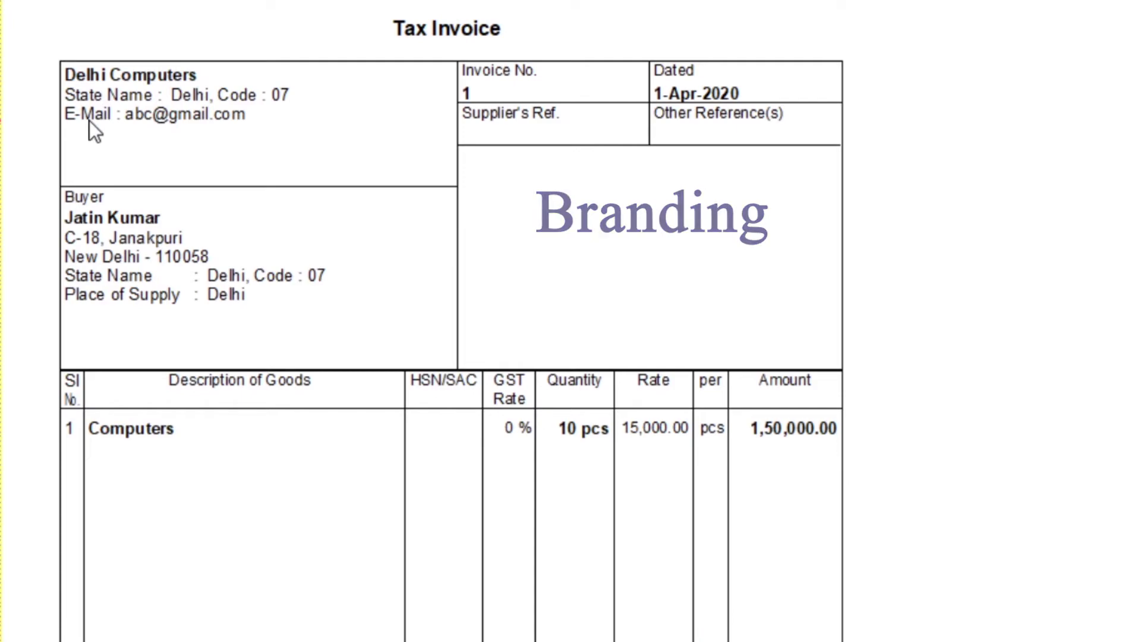
Close the invoice preview, voucher and reports to return to the Gateway of Tally
key(Escape)
key(Escape)
key(Return)
key(Escape)
key(Escape)
key(Escape)
key(Escape)
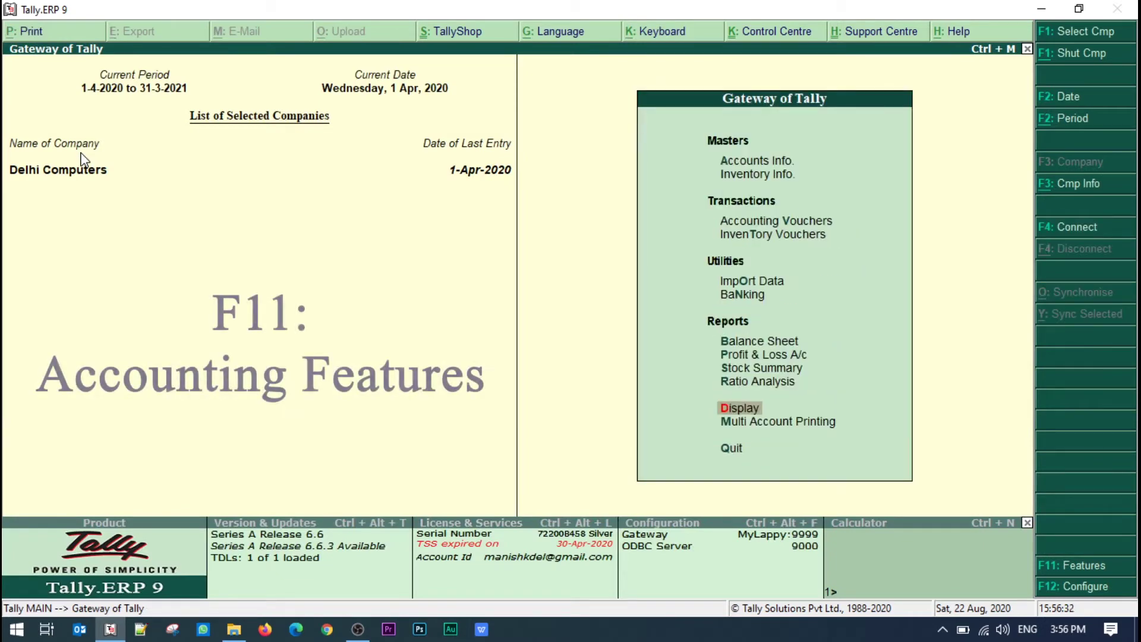
Set Enable company logo to Yes in the accounting features of Delhi Computers
key(F11)
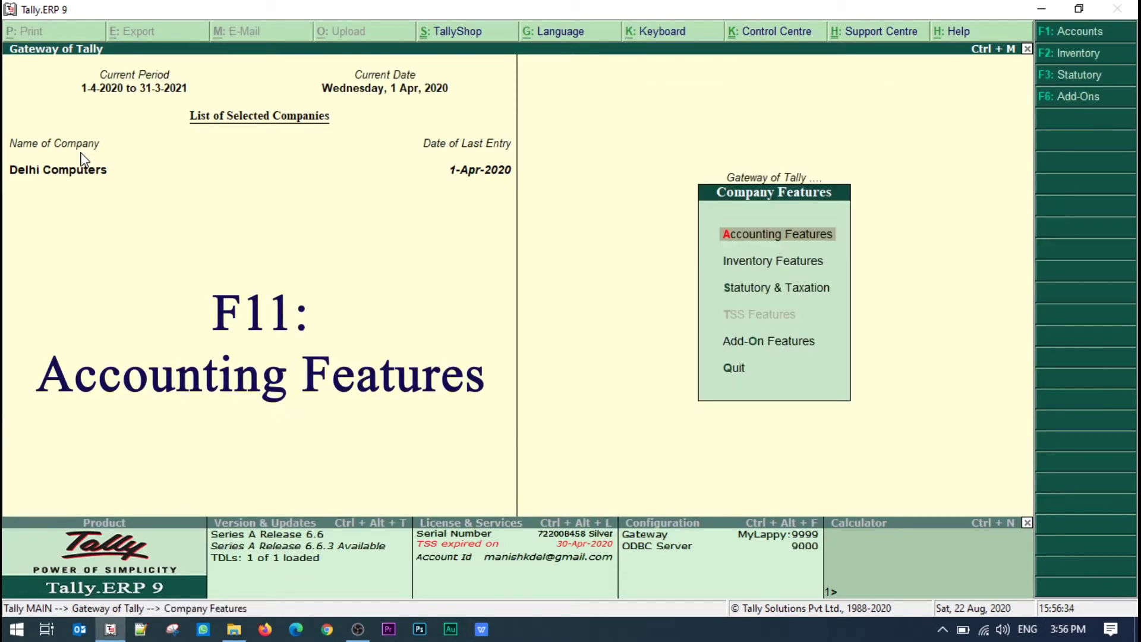
click(744, 235)
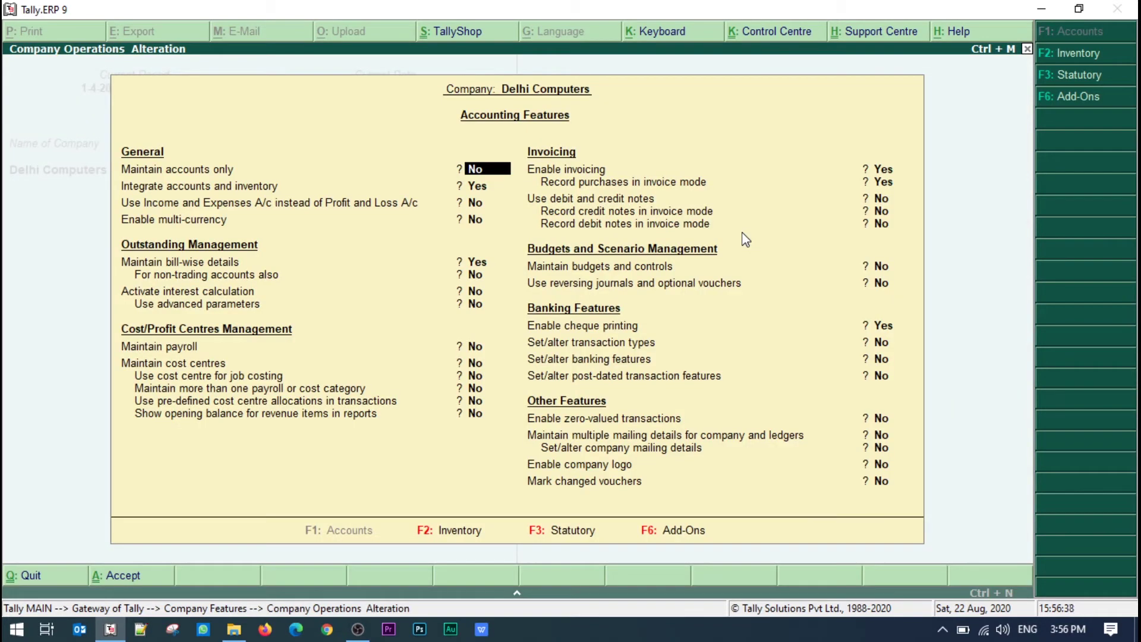
key(Return)
key(Return)
key(Return)
key(Return)
key(Return)
key(Return)
key(Return)
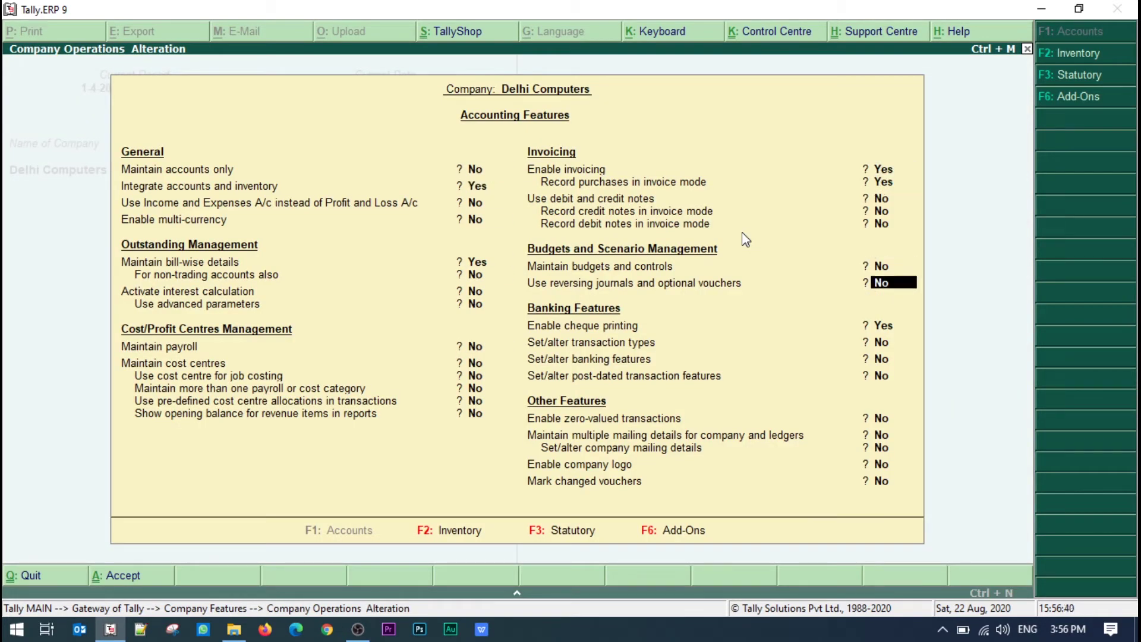
key(Return)
key(Return)
key(Return)
key(Return)
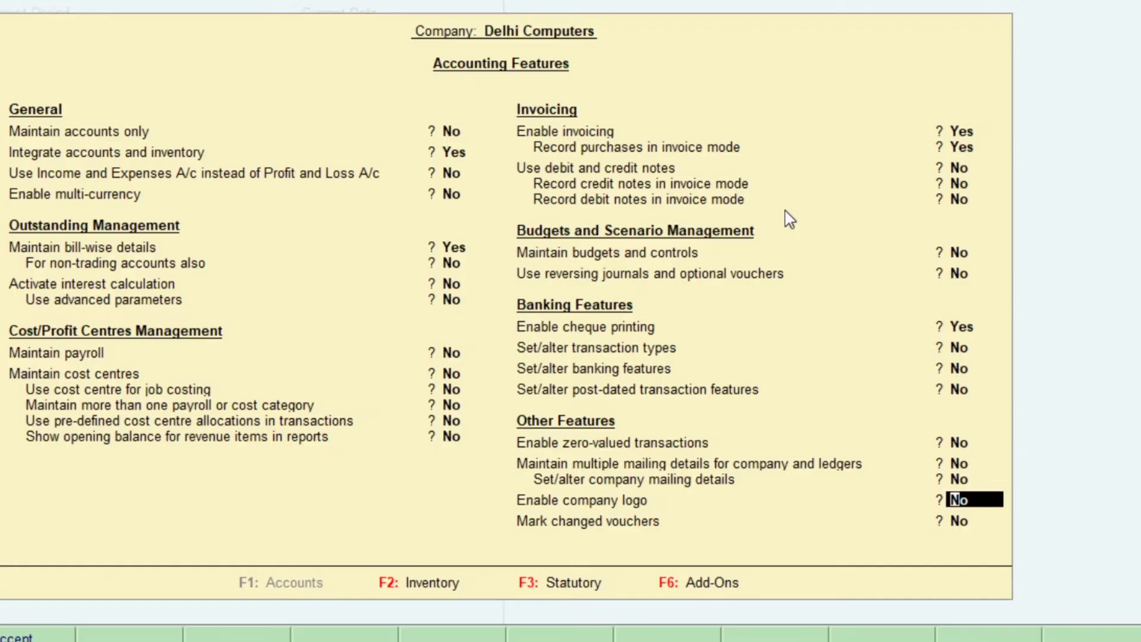
text(y)
key(Return)
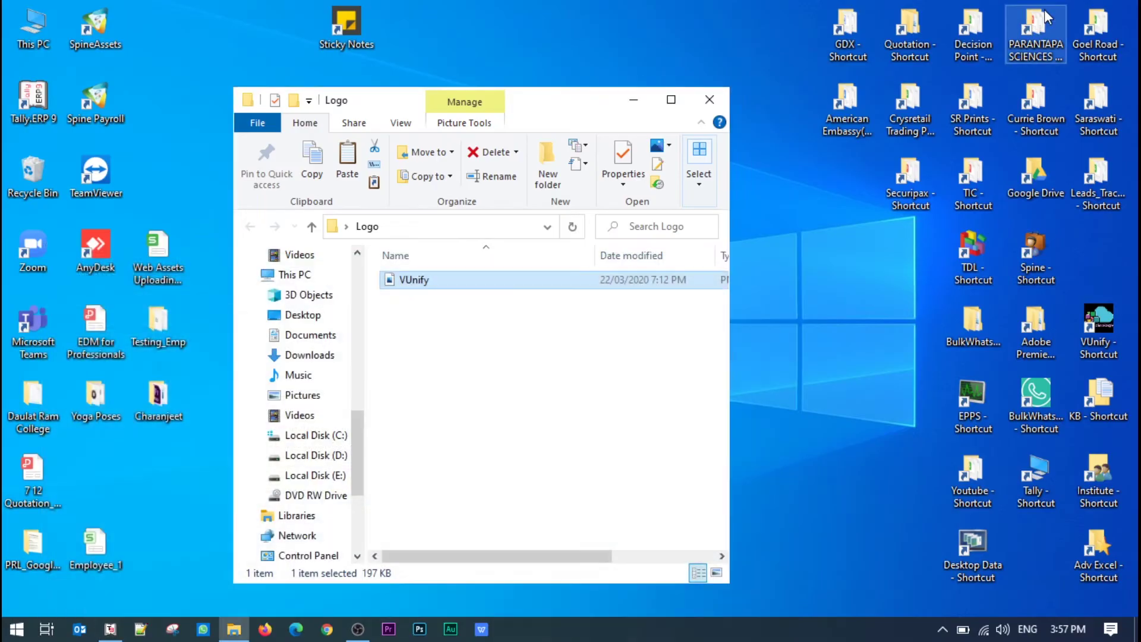
Switch to File Explorer and examine the pixel width and height in the properties of the VUnify image in the Logo folder
click(671, 99)
click(185, 187)
right_click(185, 187)
click(234, 615)
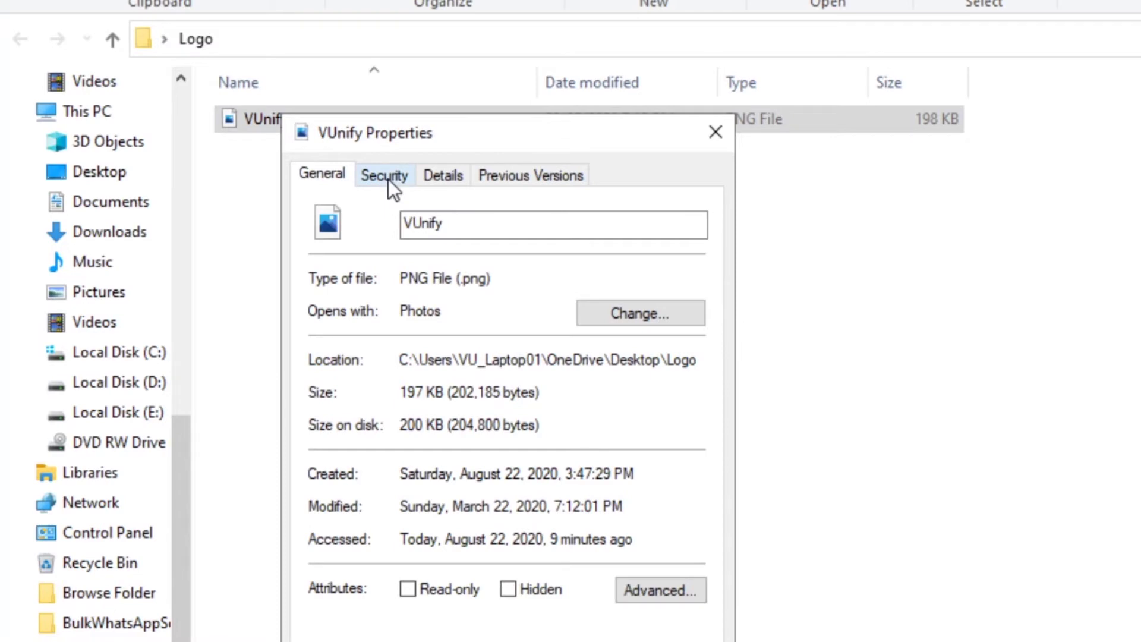
click(440, 172)
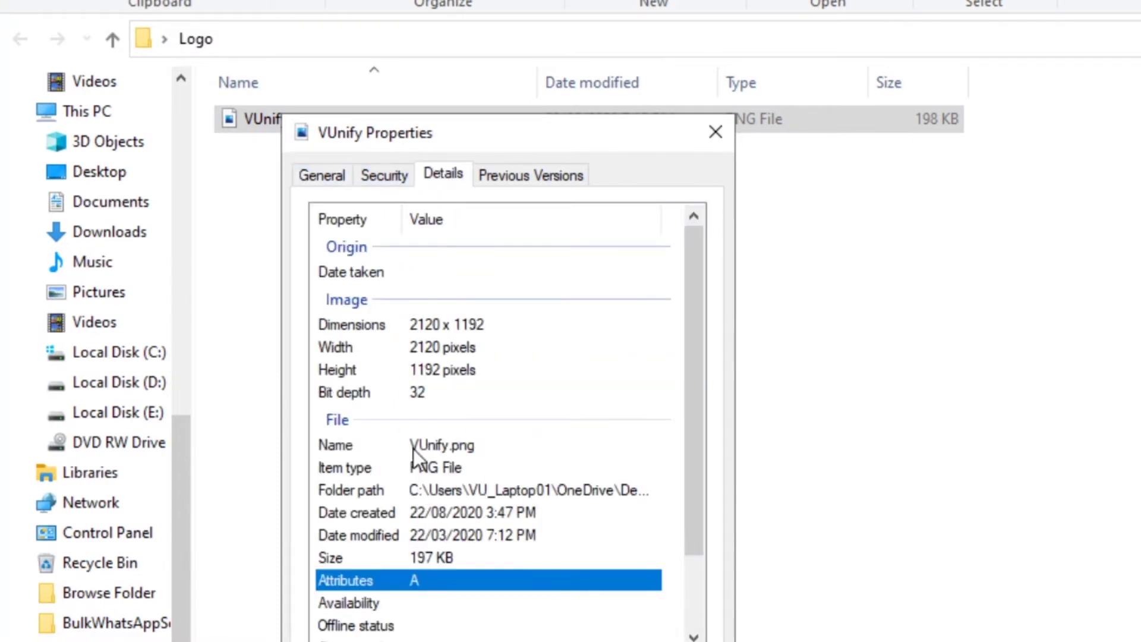
click(450, 350)
click(450, 370)
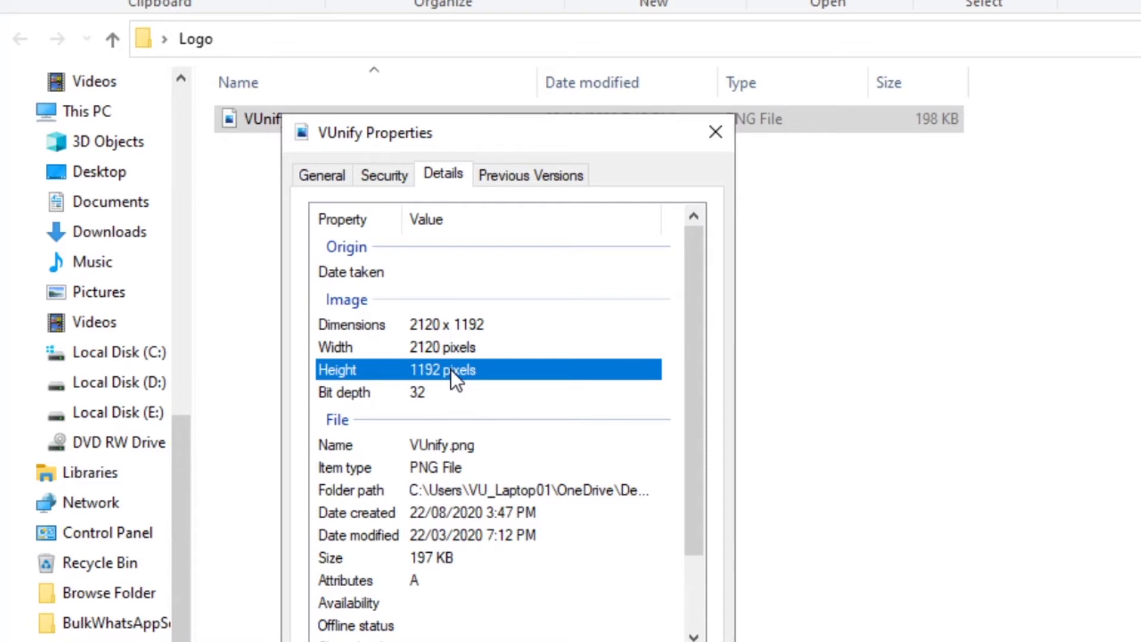
click(713, 132)
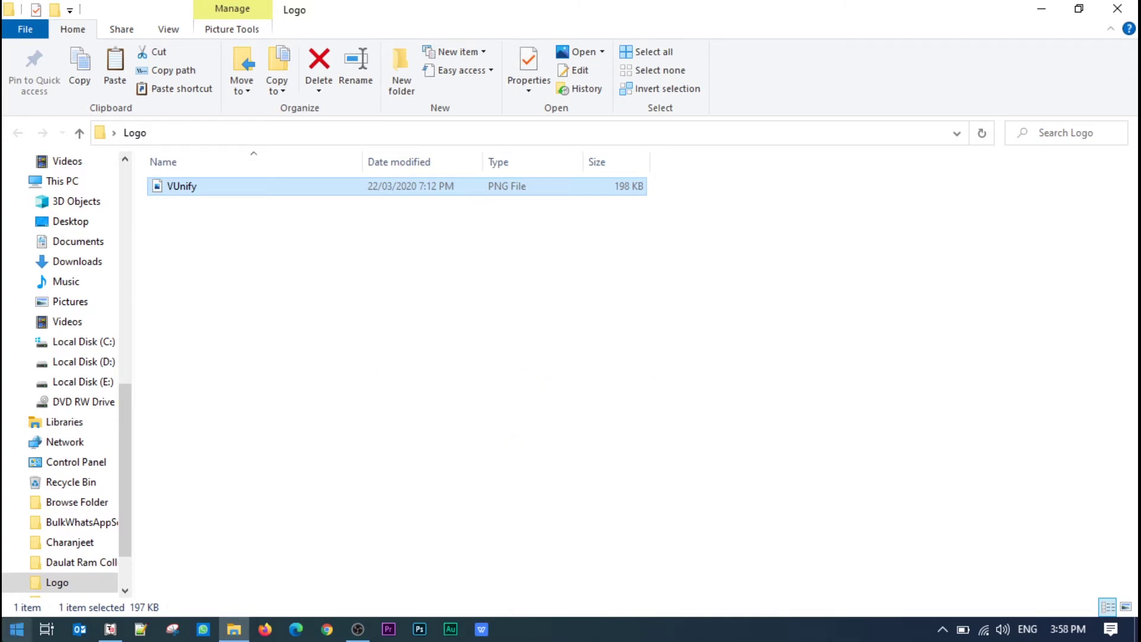
Switch to Paint and open the VUnify picture from the Logo folder on the desktop
click(16, 629)
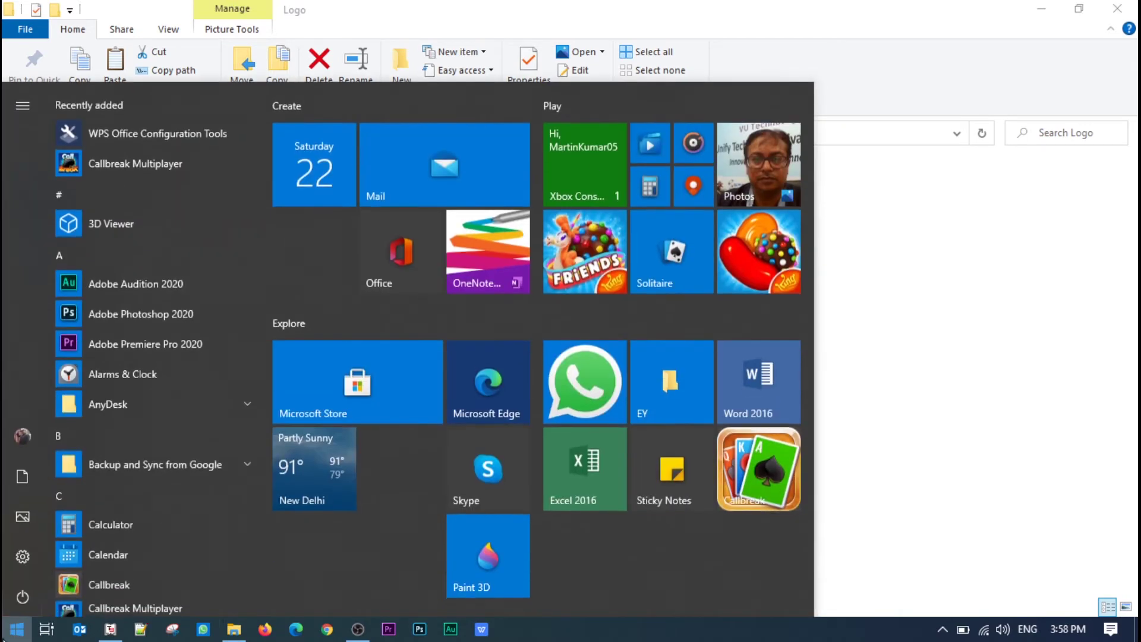
text(p)
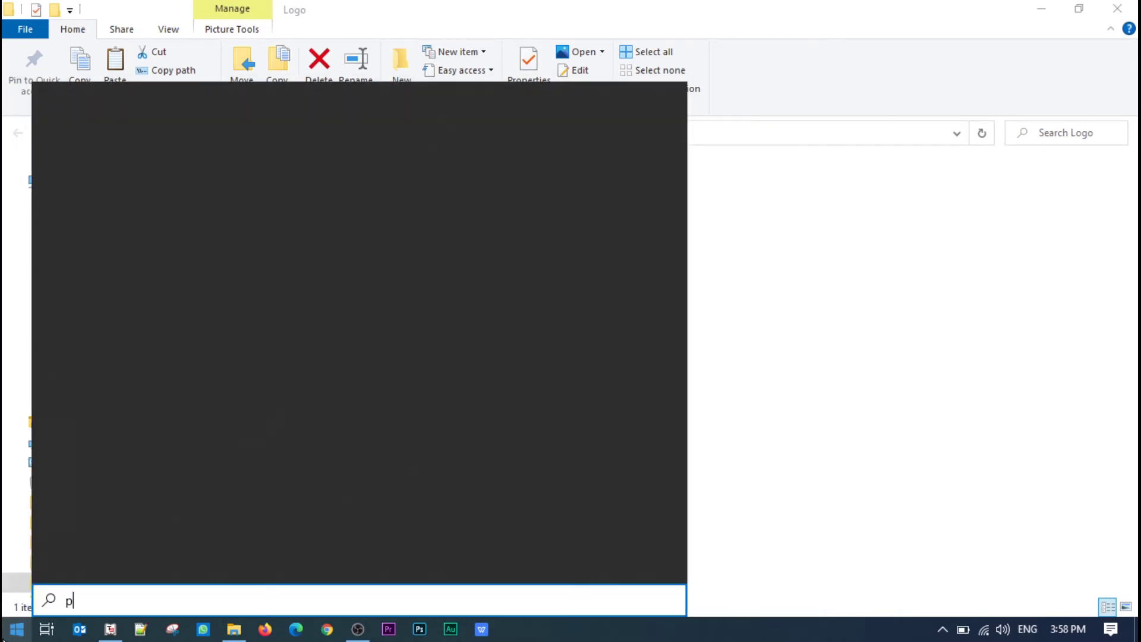
text(ai)
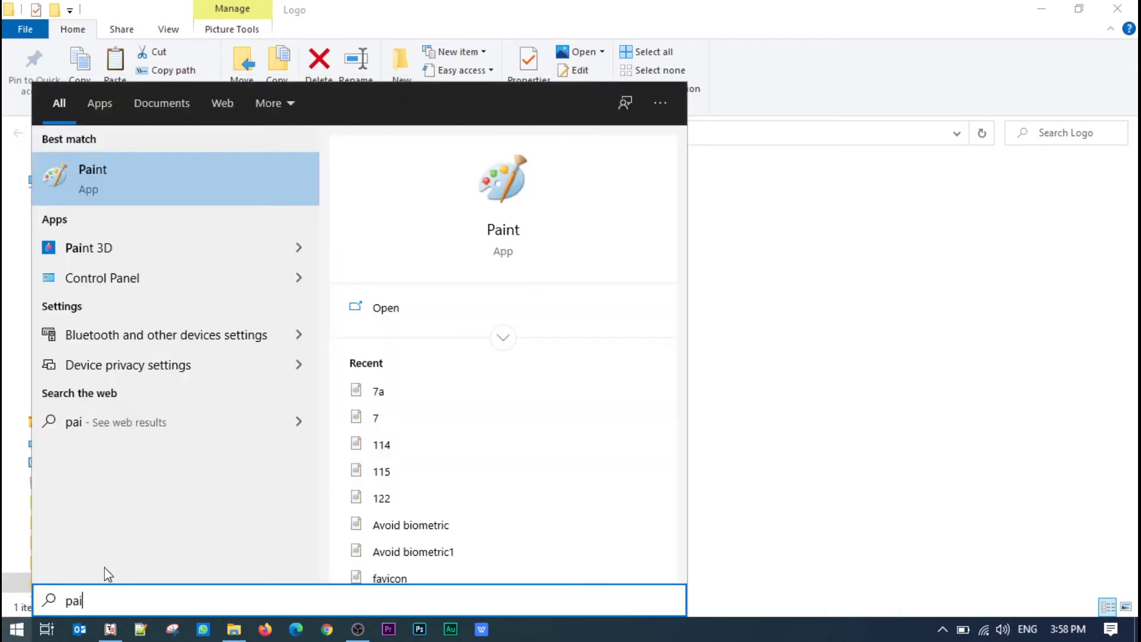
click(220, 177)
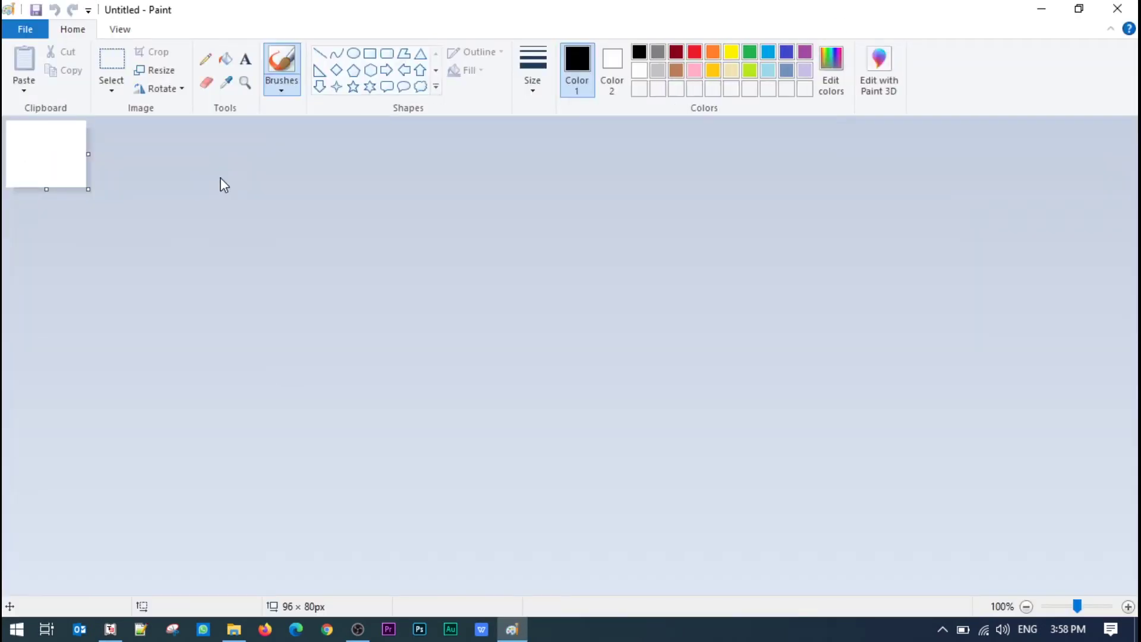
key(ctrl+o)
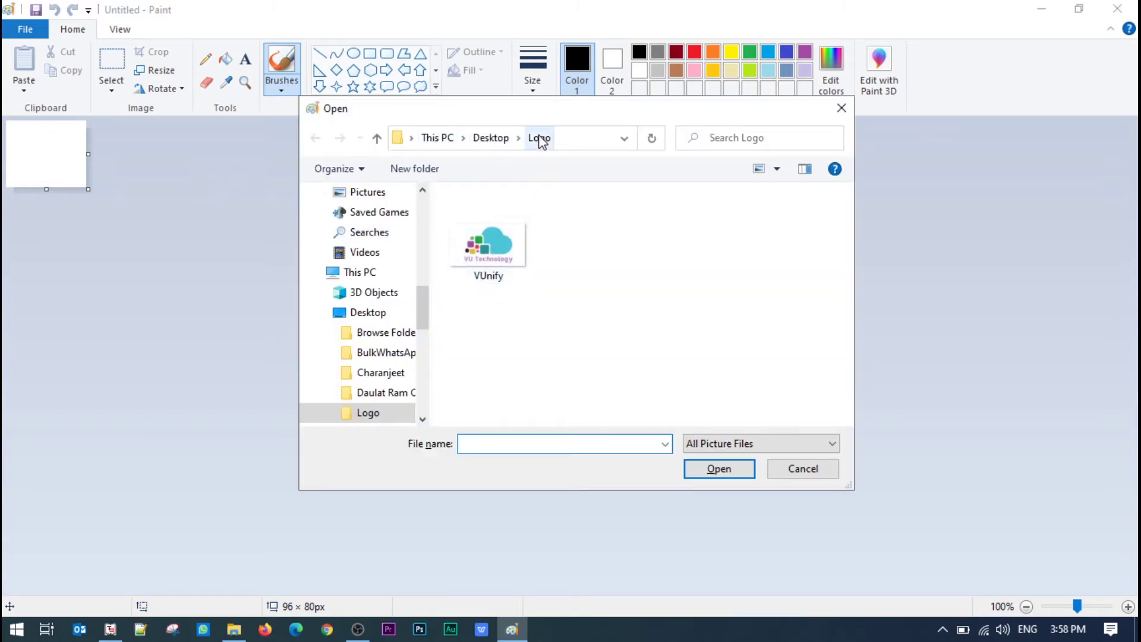
click(497, 263)
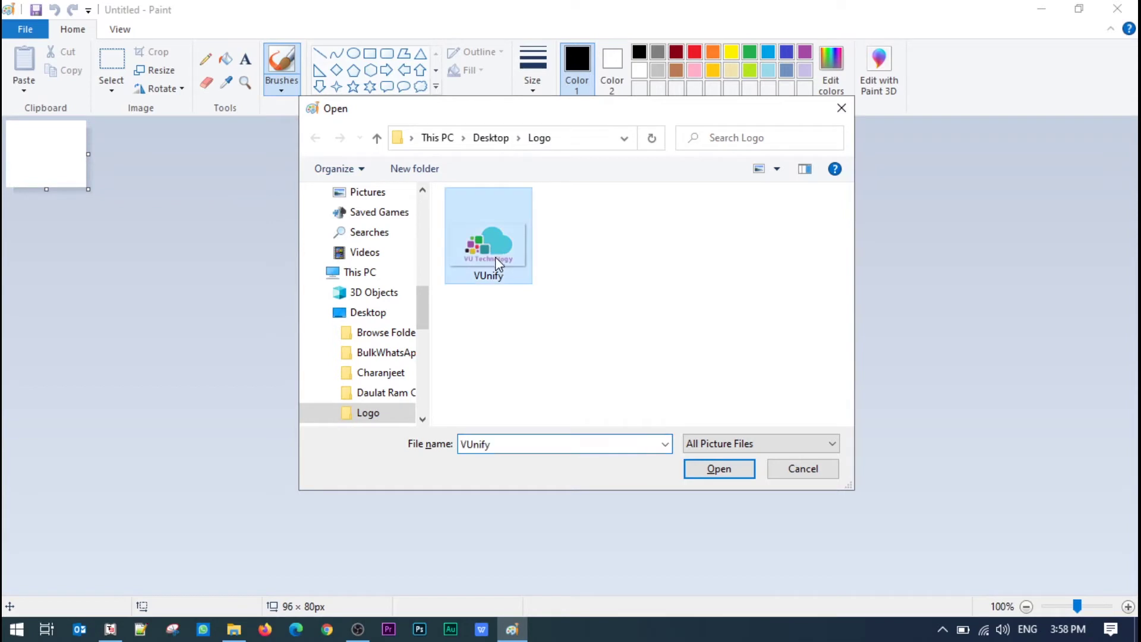
click(721, 473)
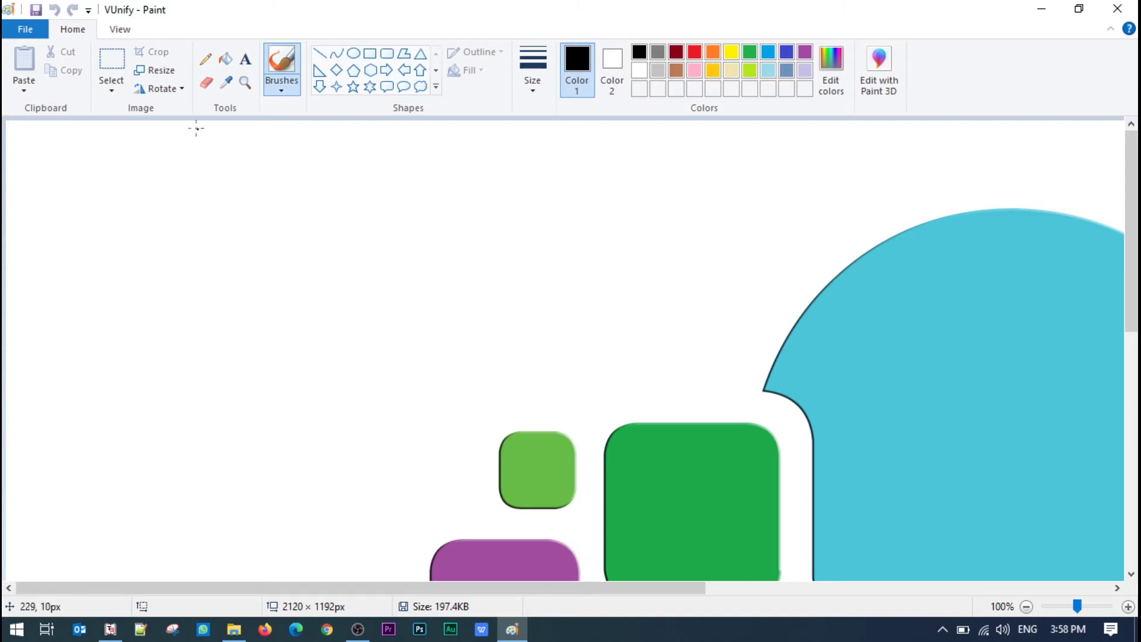
Resize the logo by pixels to 96 horizontal and 80 vertical, without maintaining the aspect ratio
click(161, 71)
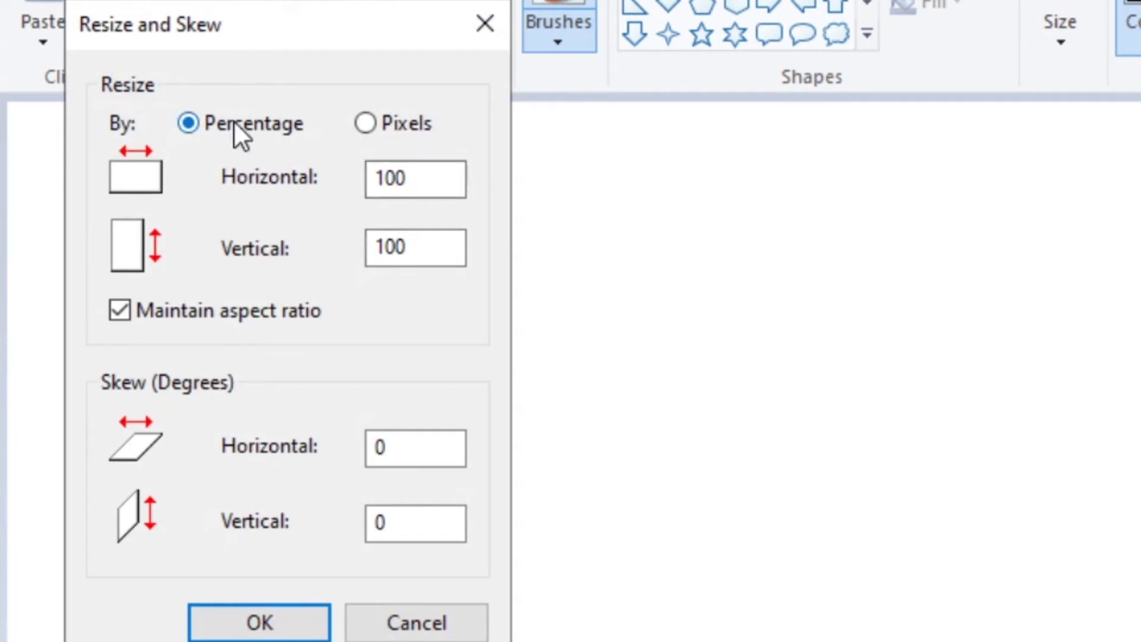
click(373, 122)
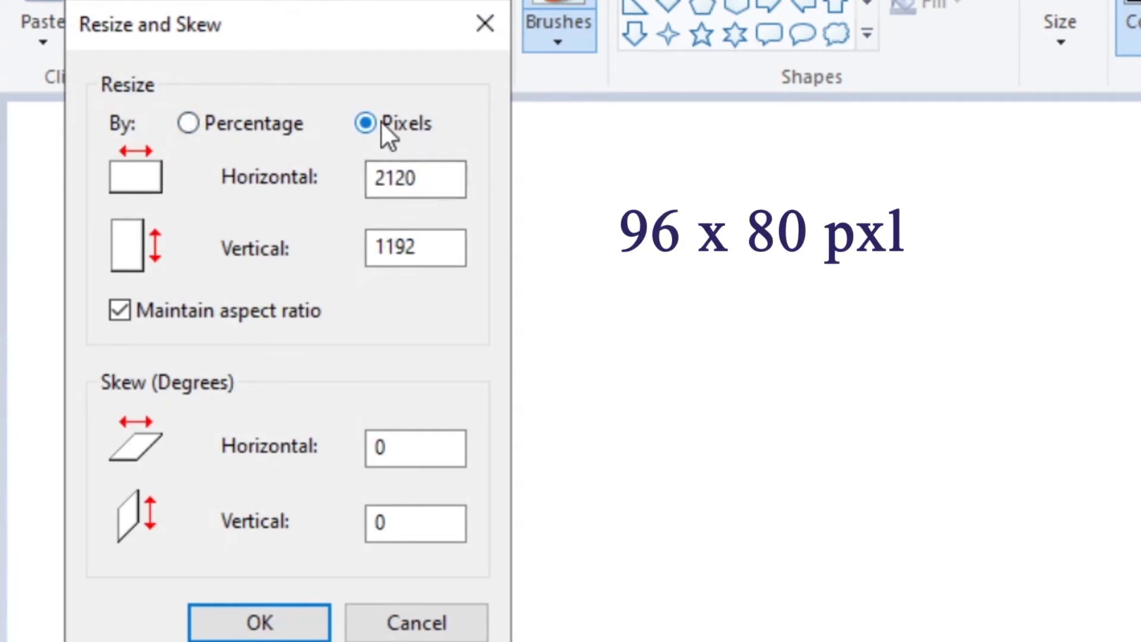
drag(428, 176, 368, 190)
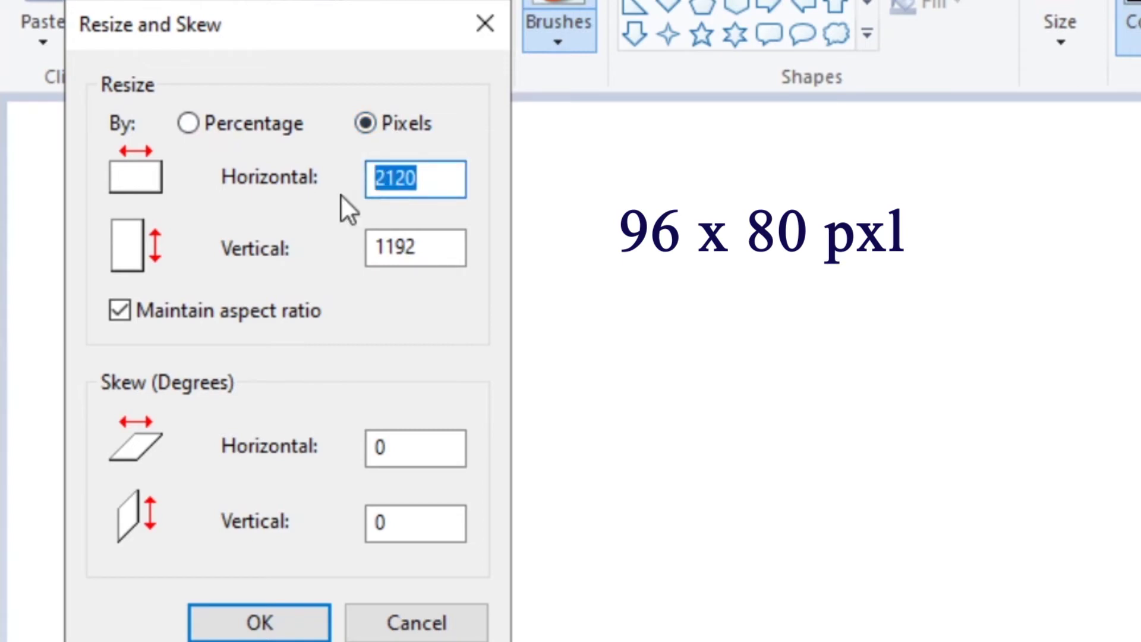
text(96)
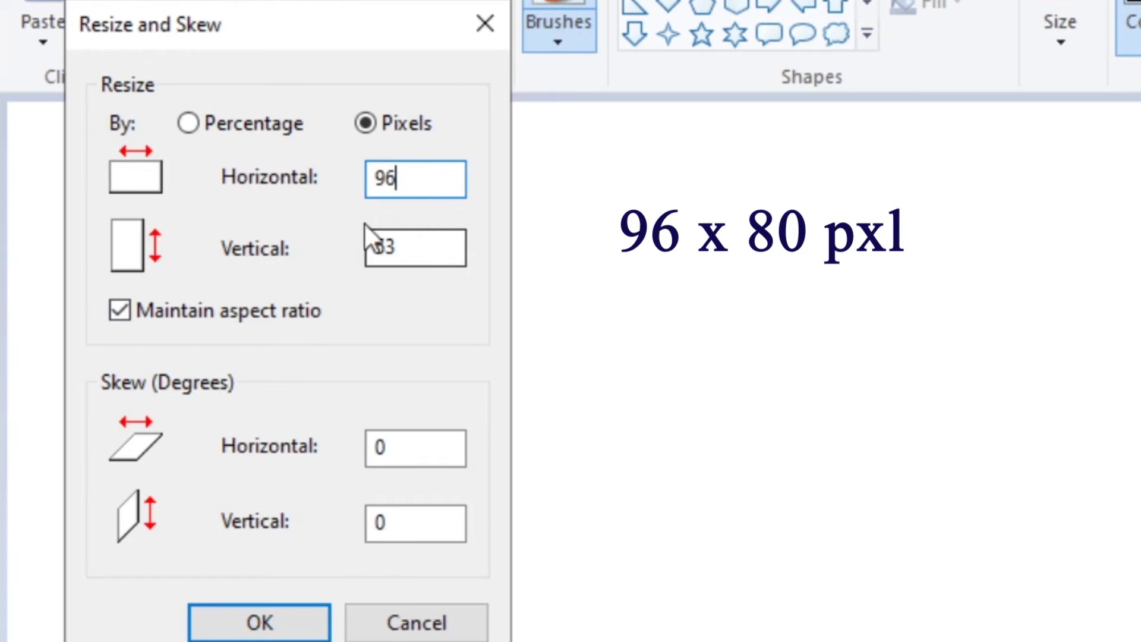
click(152, 318)
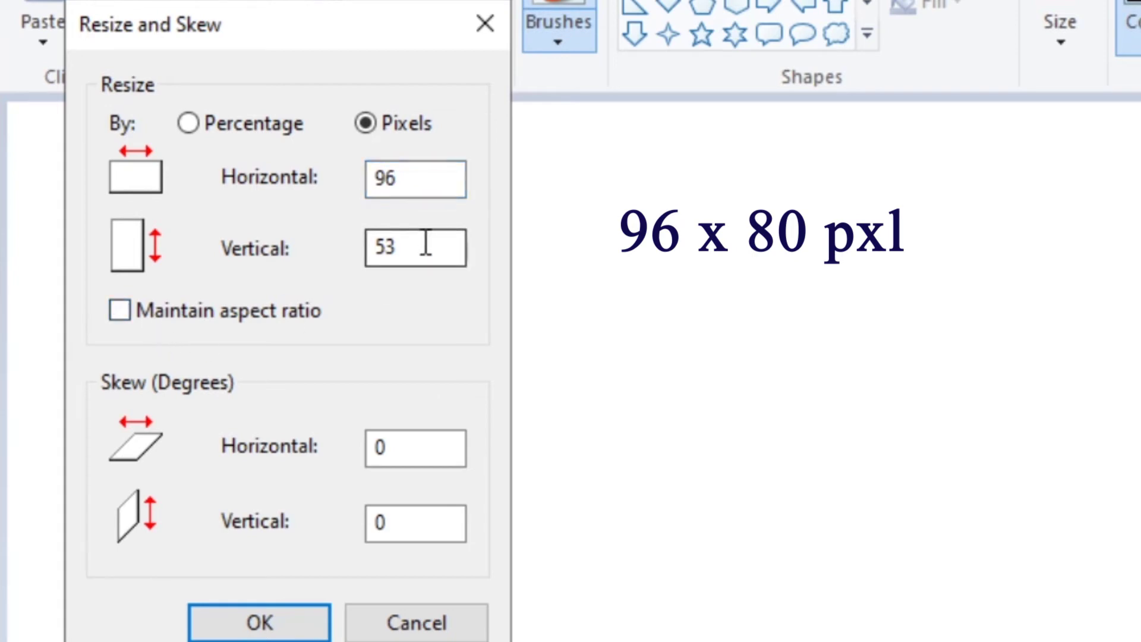
drag(426, 247, 311, 278)
text(80)
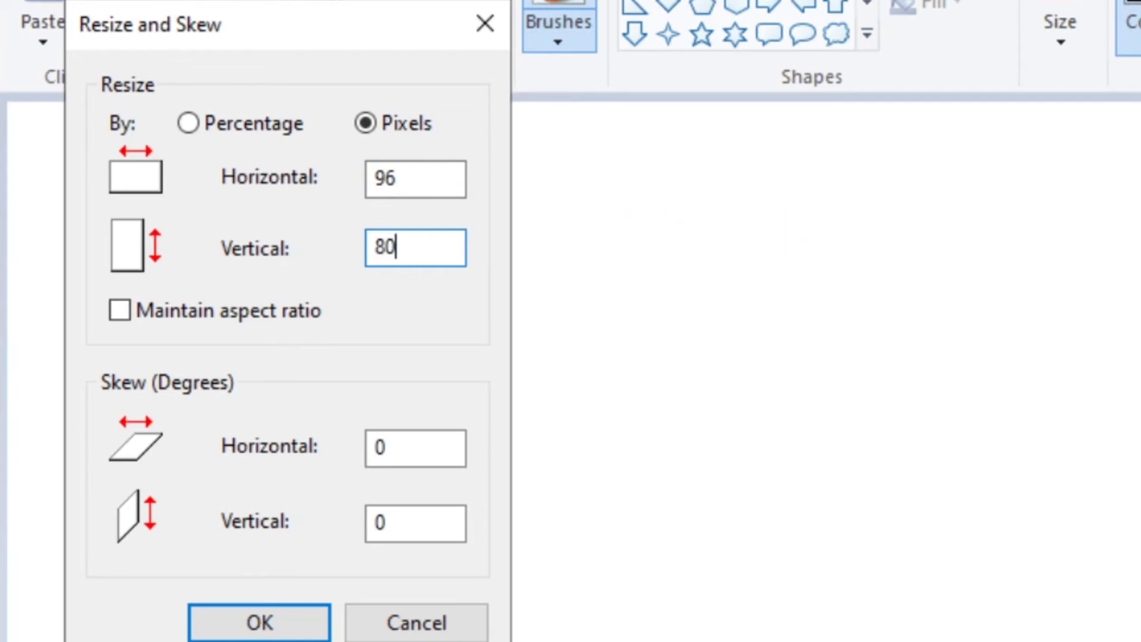
click(443, 174)
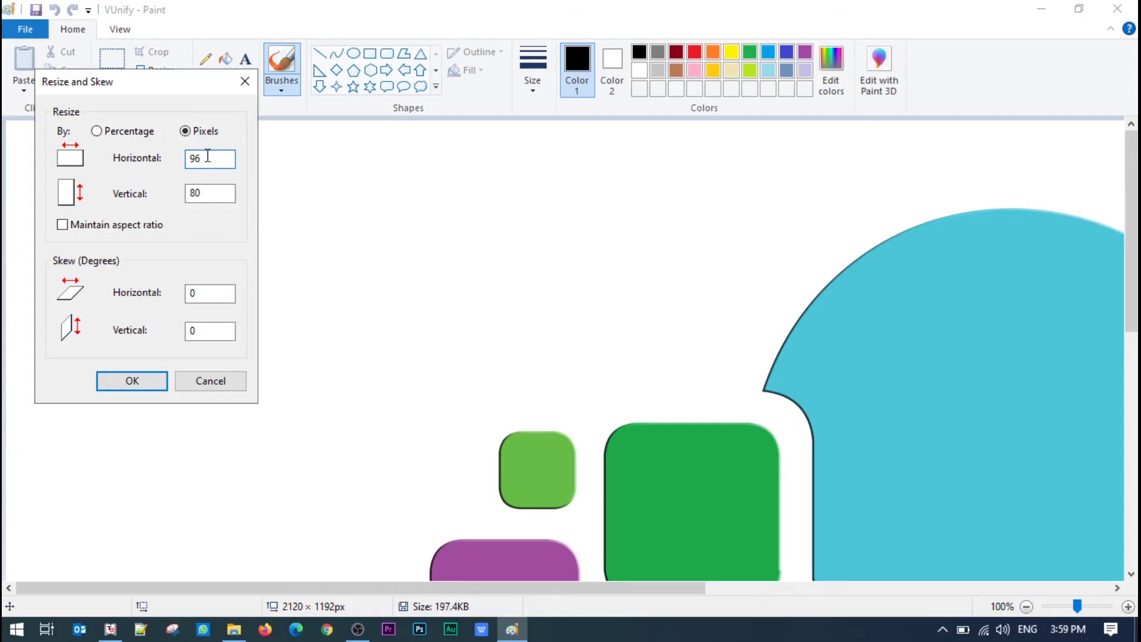
click(231, 193)
click(161, 391)
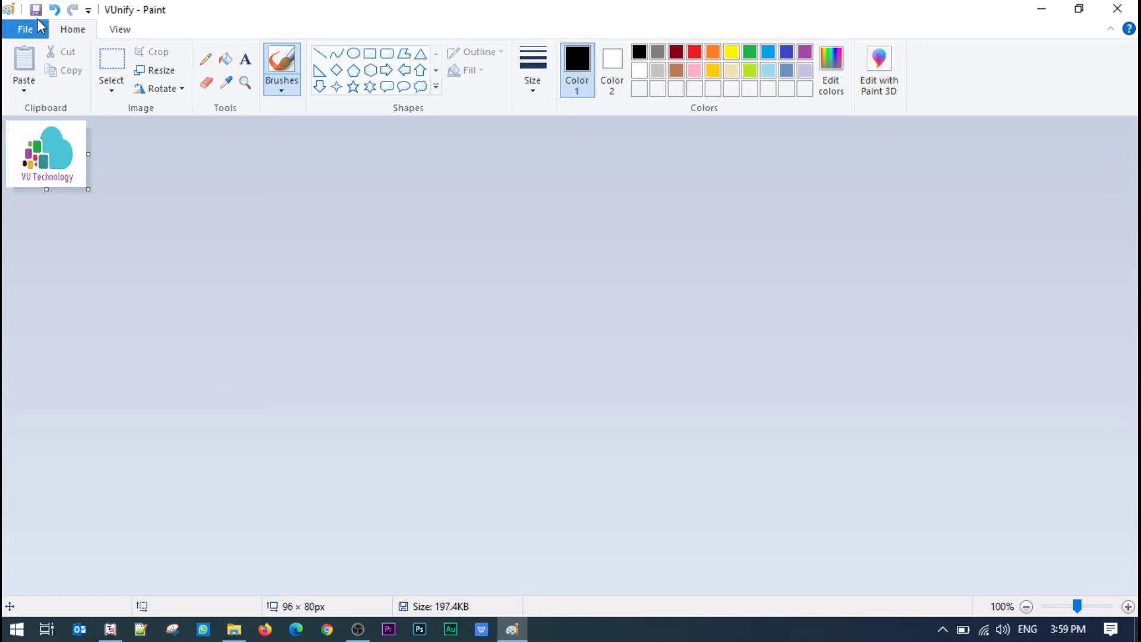
Save the resized logo as a JPEG named VUnify_01 in the Logo folder, accepting the transparency loss, and close Paint
click(25, 29)
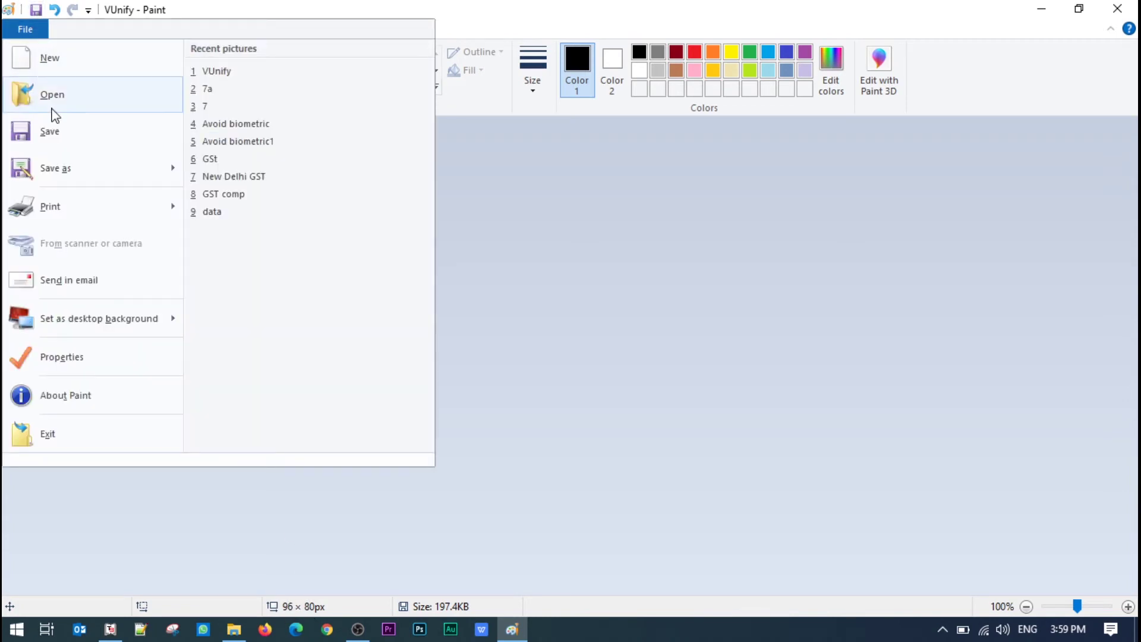
click(68, 179)
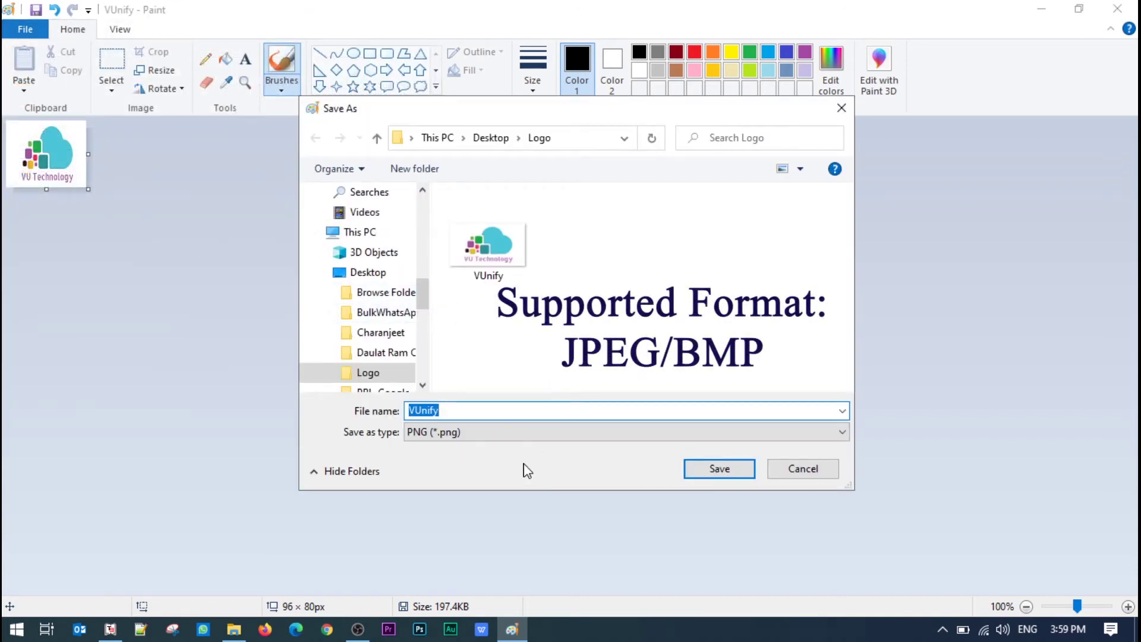
click(514, 432)
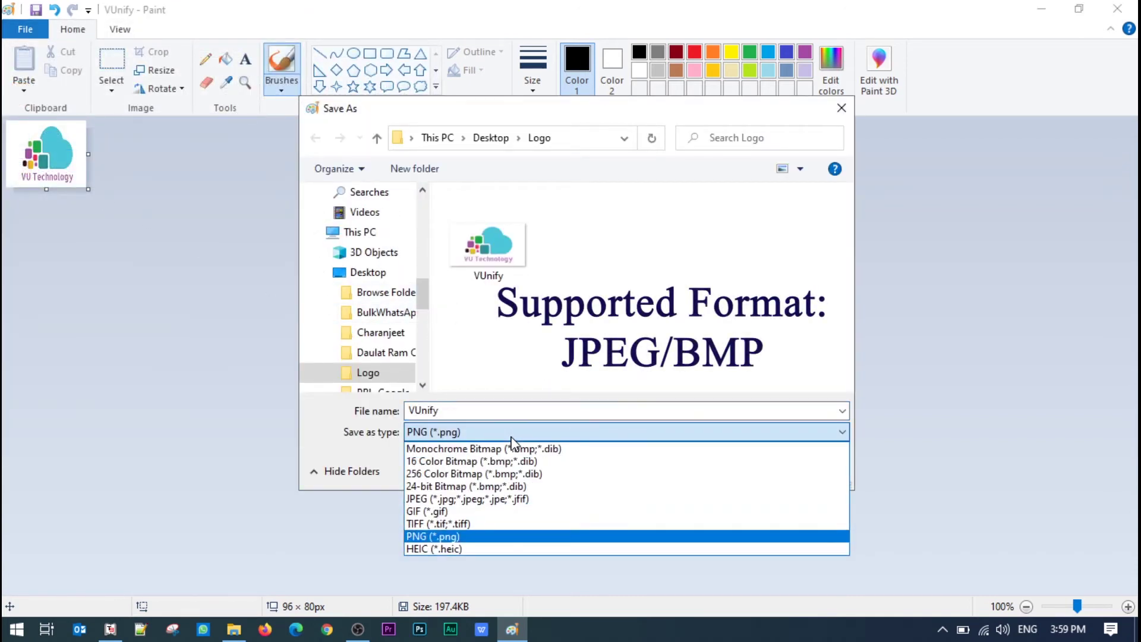
click(473, 499)
double_click(477, 412)
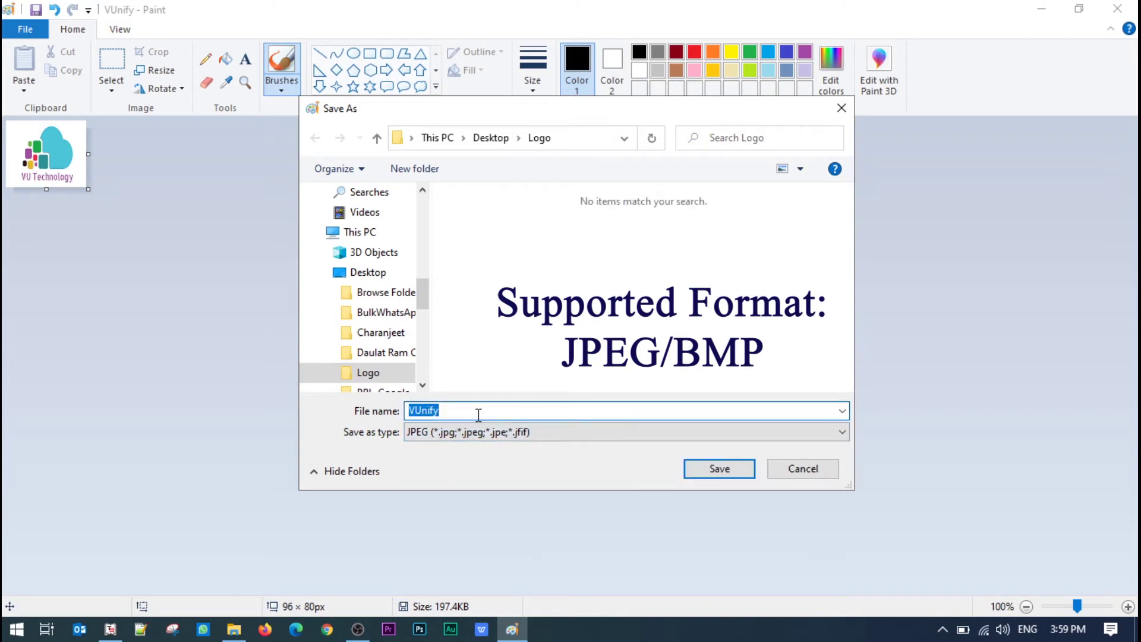
click(478, 414)
text(_01)
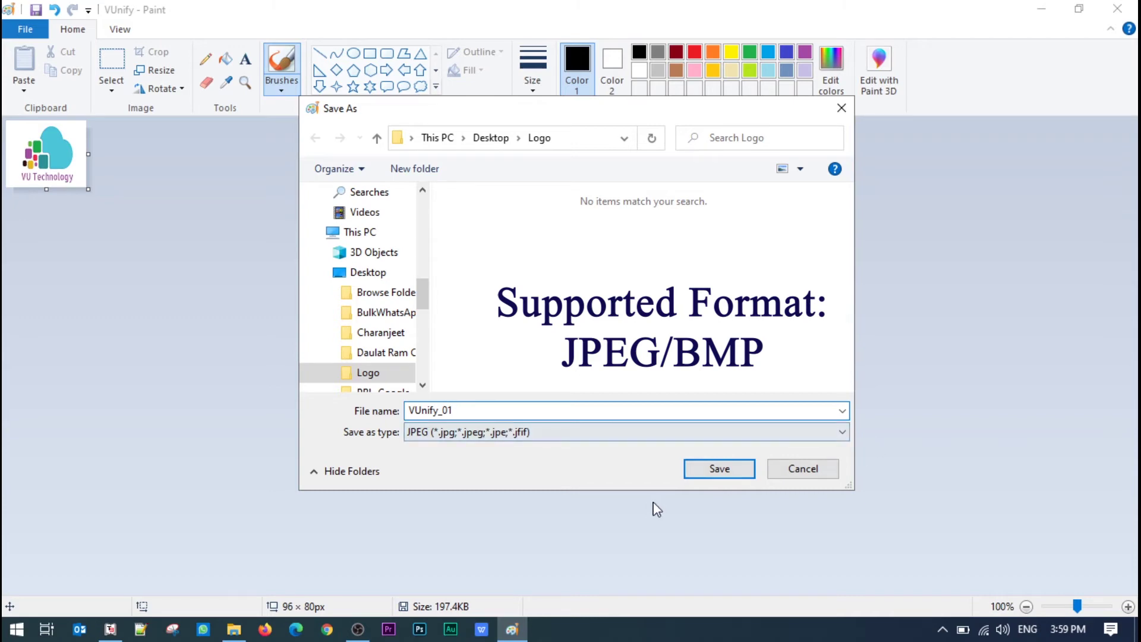
click(735, 475)
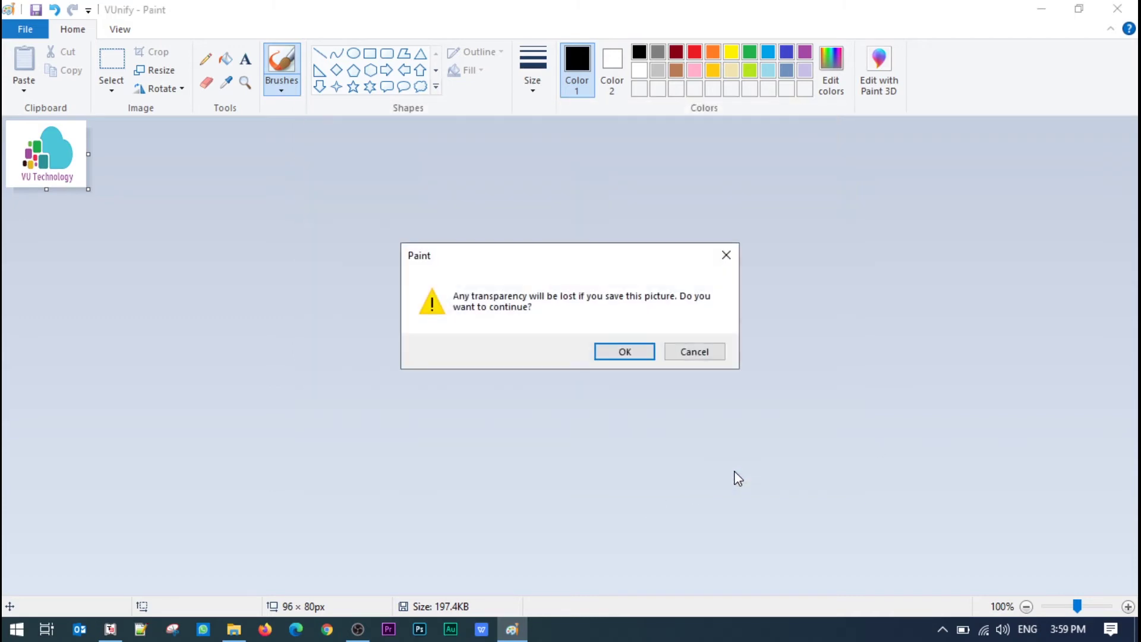
click(626, 351)
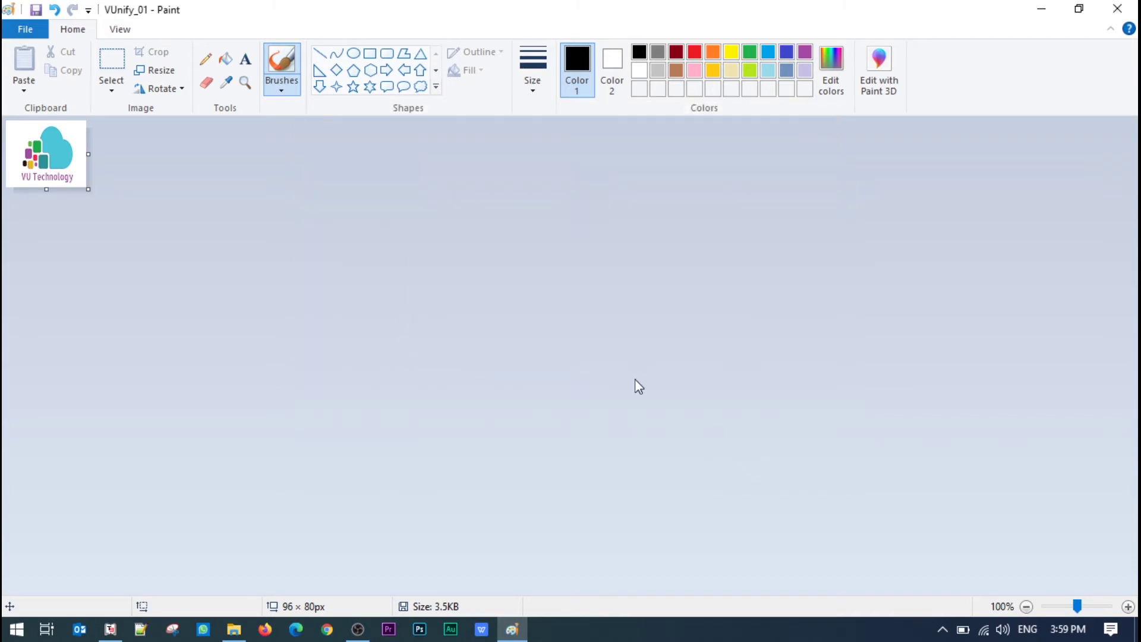
click(1133, 8)
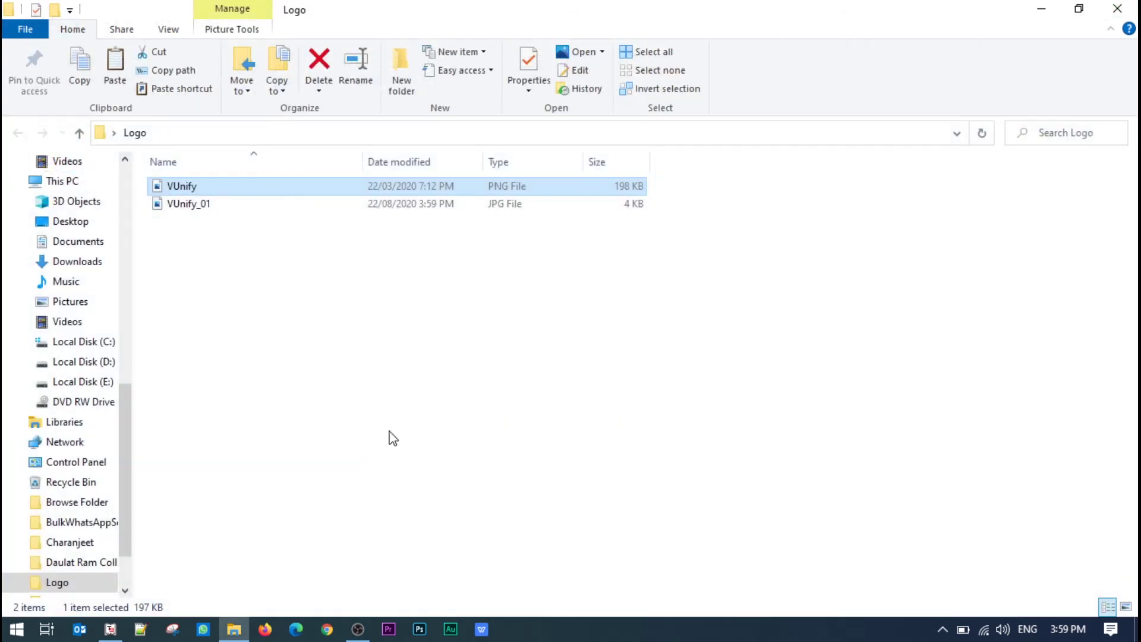
View the VUnify_01 image from the Logo folder in Photos, and close the viewer
click(356, 345)
click(185, 210)
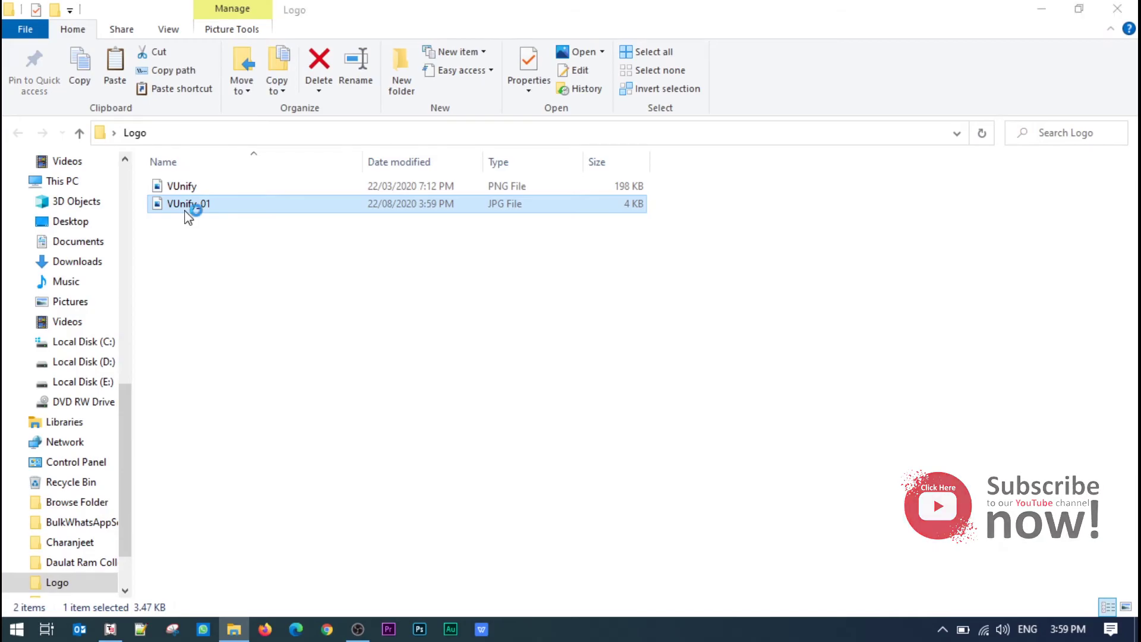
double_click(190, 208)
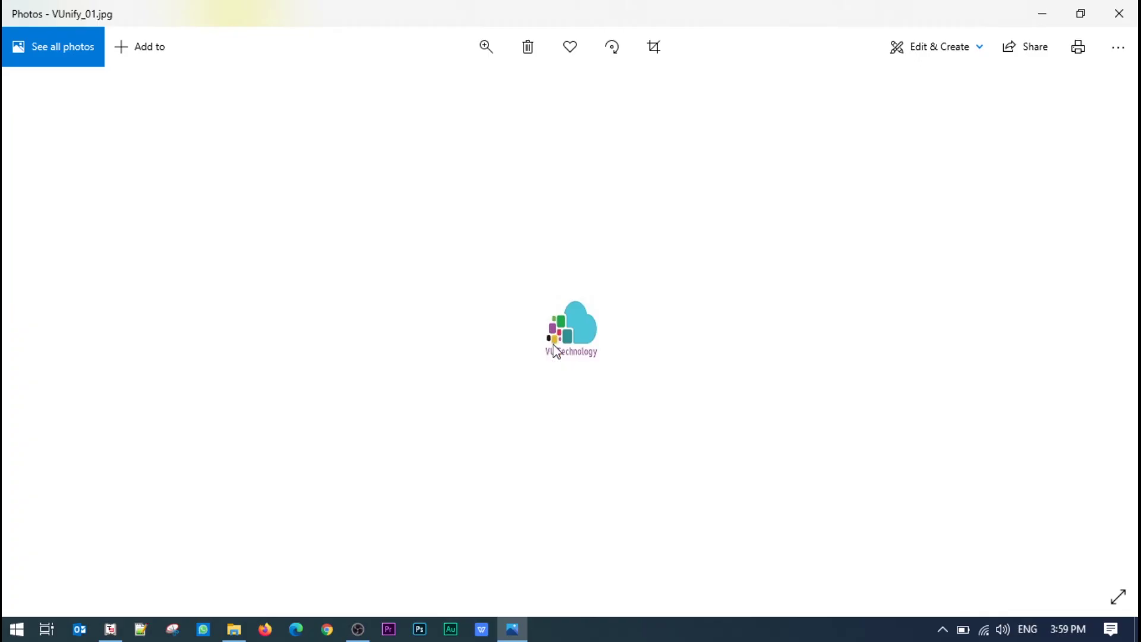
click(1122, 9)
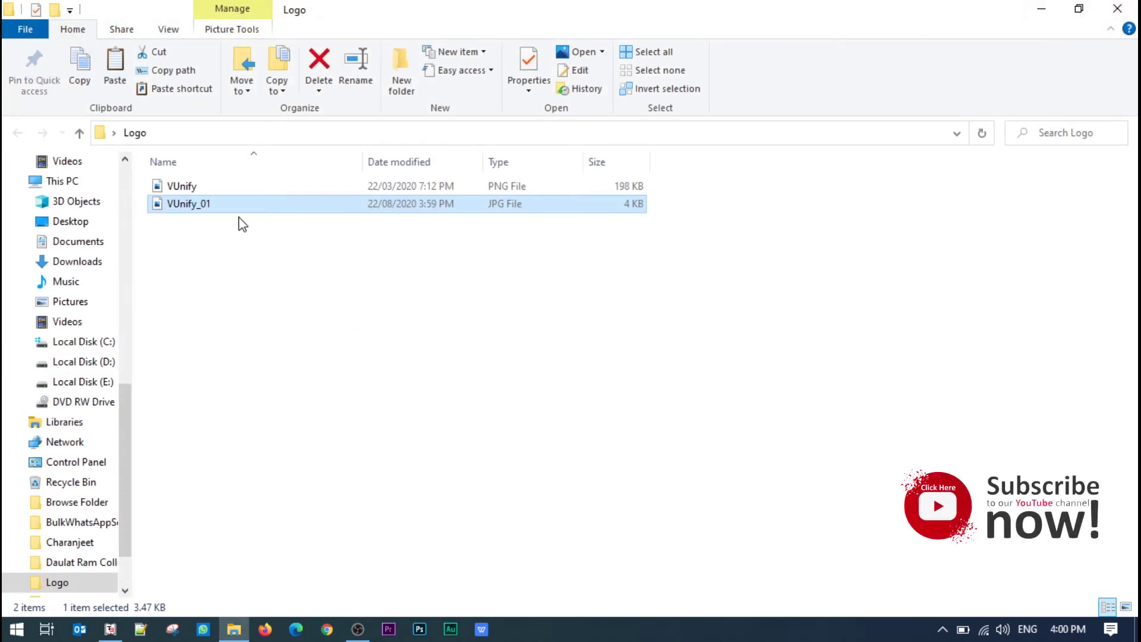
Copy the full file path of VUnify_01.jpg from the object name in its security properties
click(110, 630)
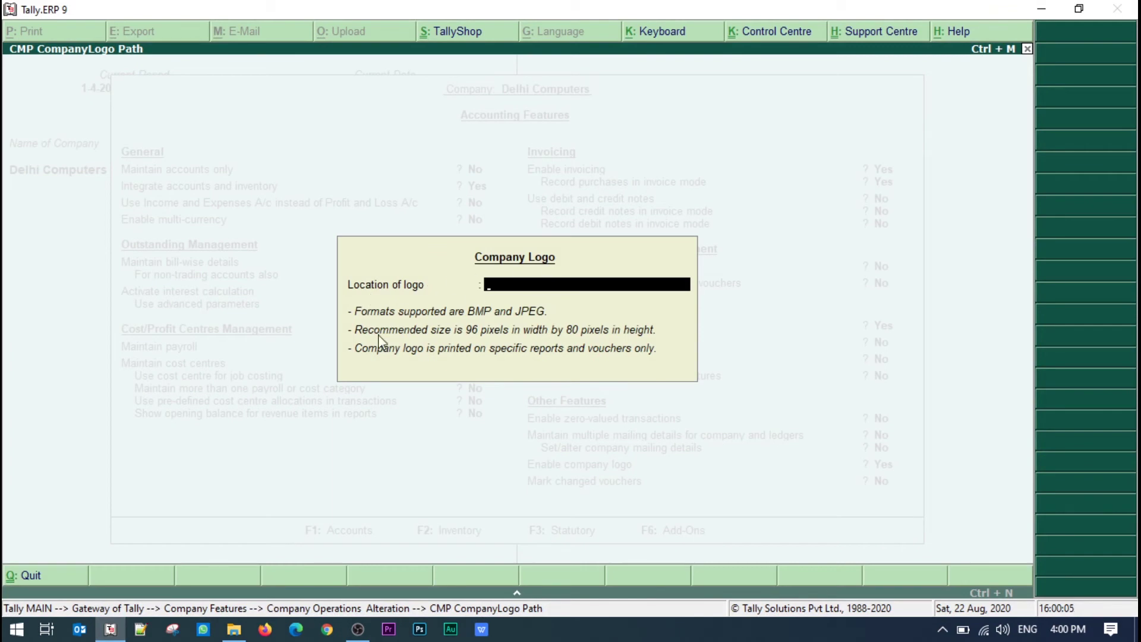
click(230, 631)
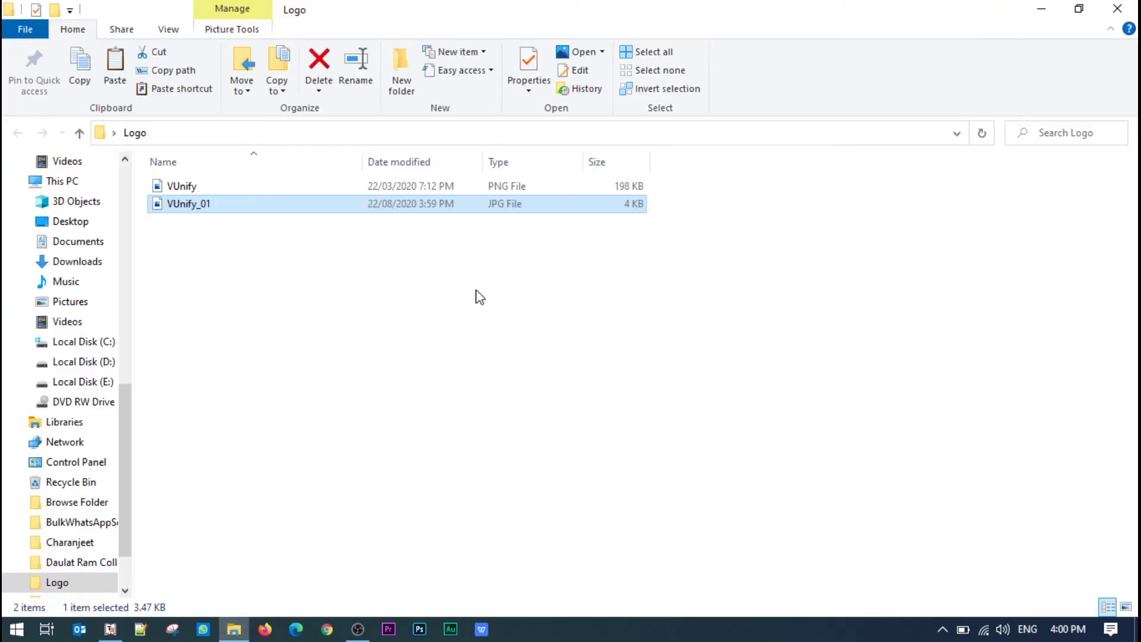
right_click(214, 206)
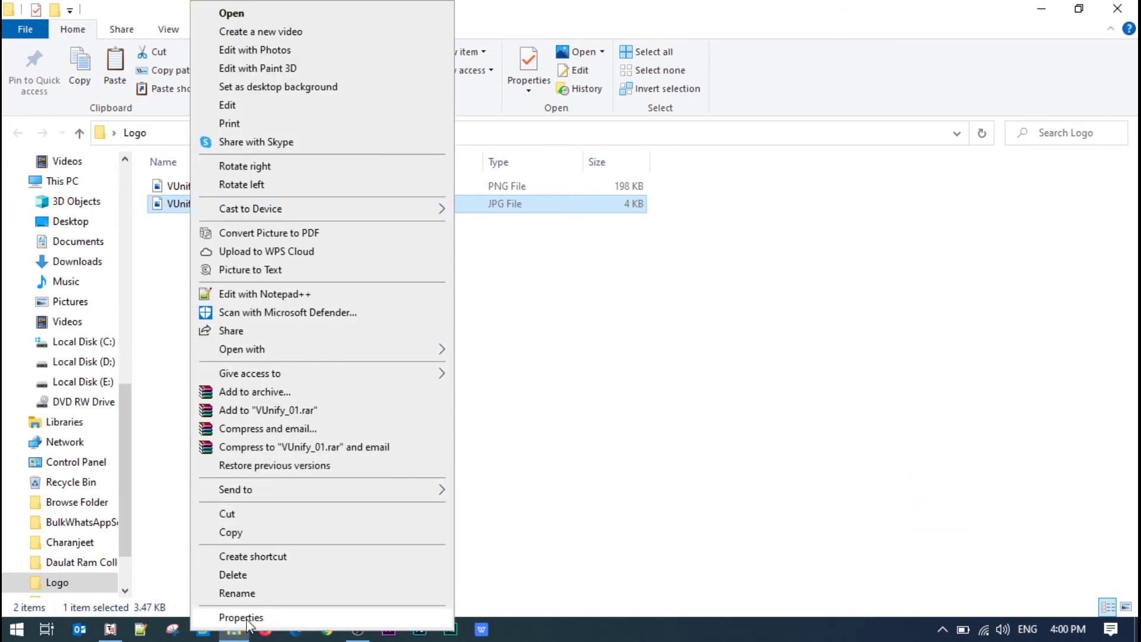
click(265, 618)
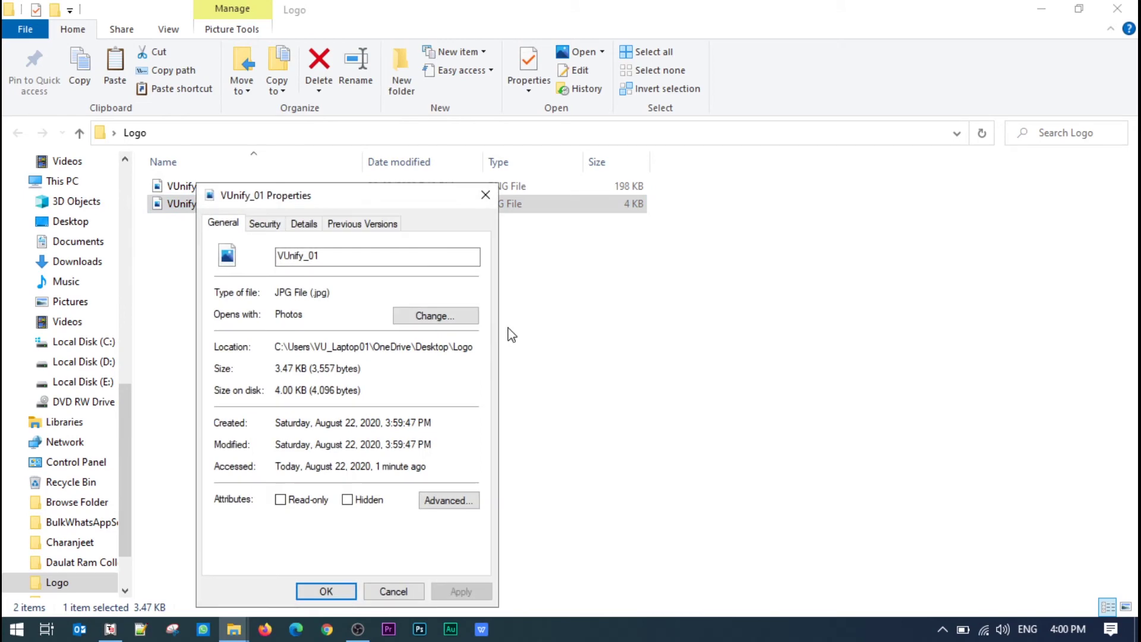
click(276, 227)
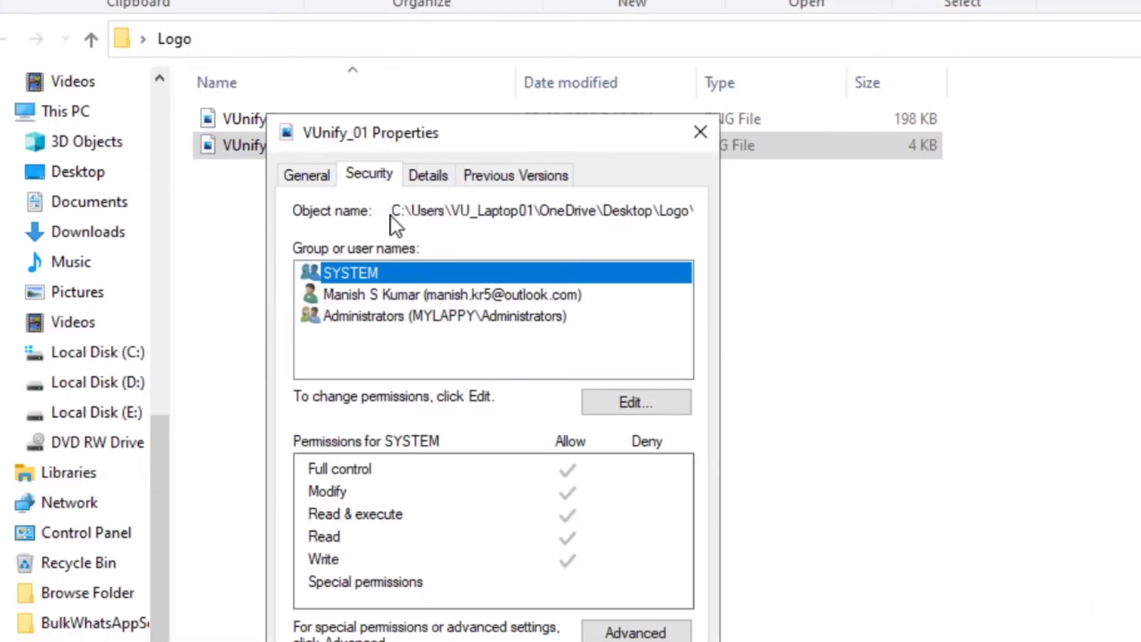
drag(396, 214, 720, 216)
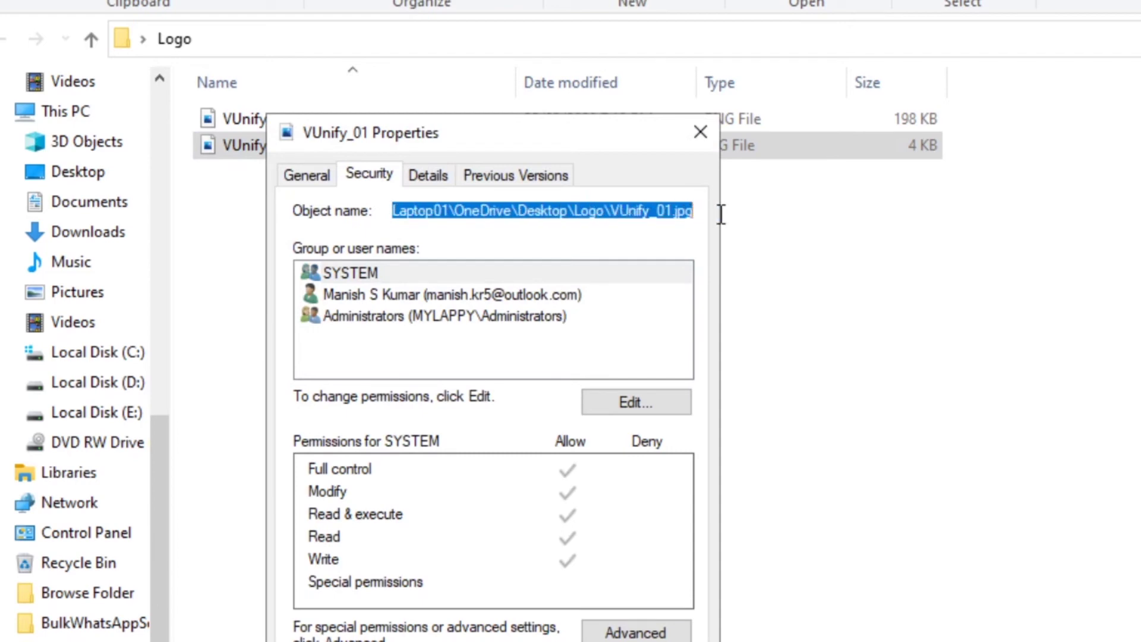
right_click(650, 215)
click(724, 296)
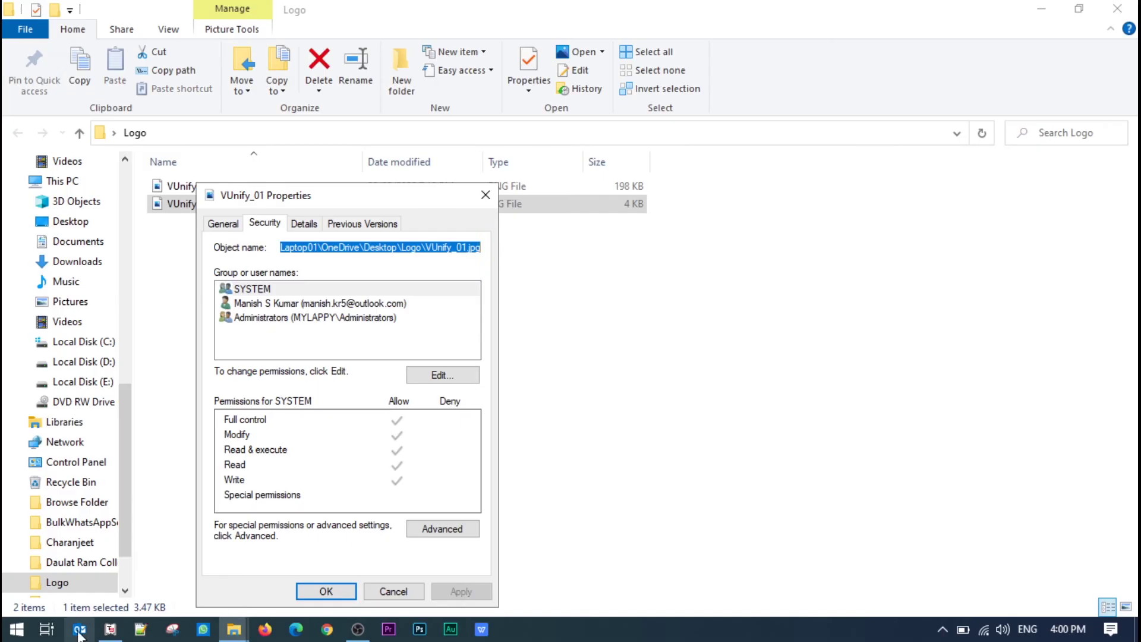
Switch to Tally.ERP 9, paste the copied VUnify_01.jpg path as the location of logo, and accept the accounting features
click(110, 629)
key(ctrl+alt+v)
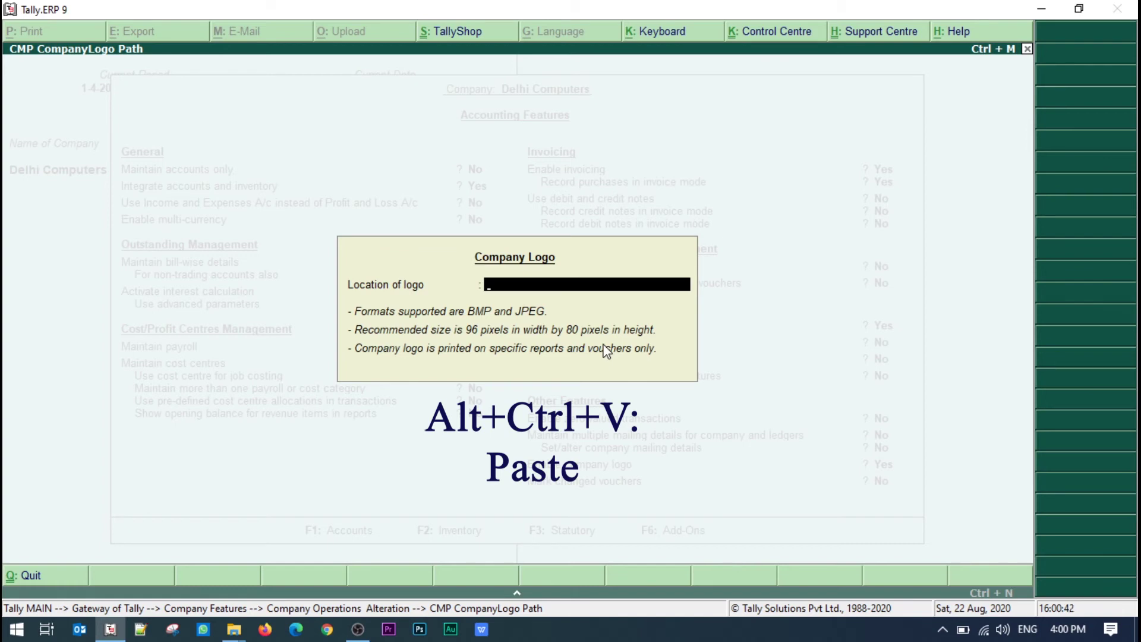
key(ctrl+alt+v)
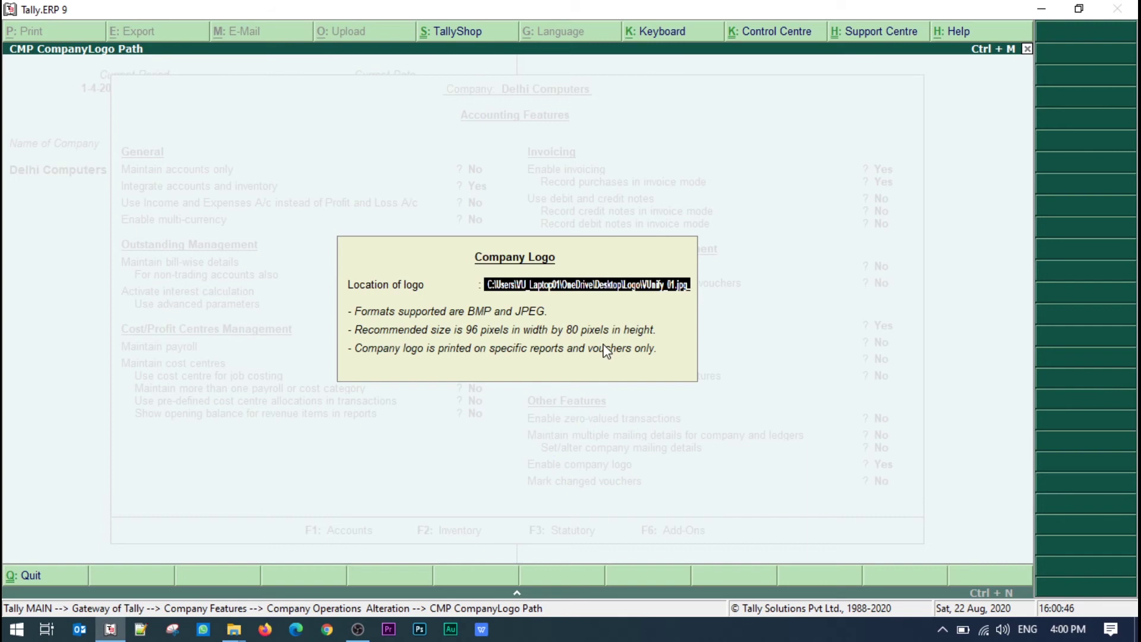
key(Return)
key(Return)
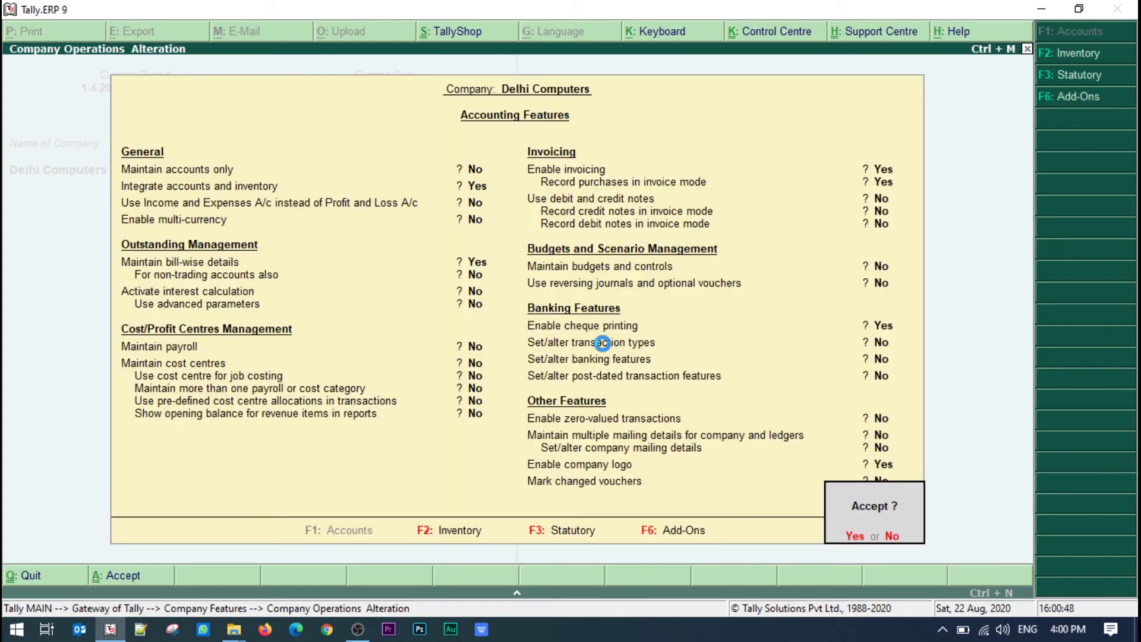
key(Return)
key(Escape)
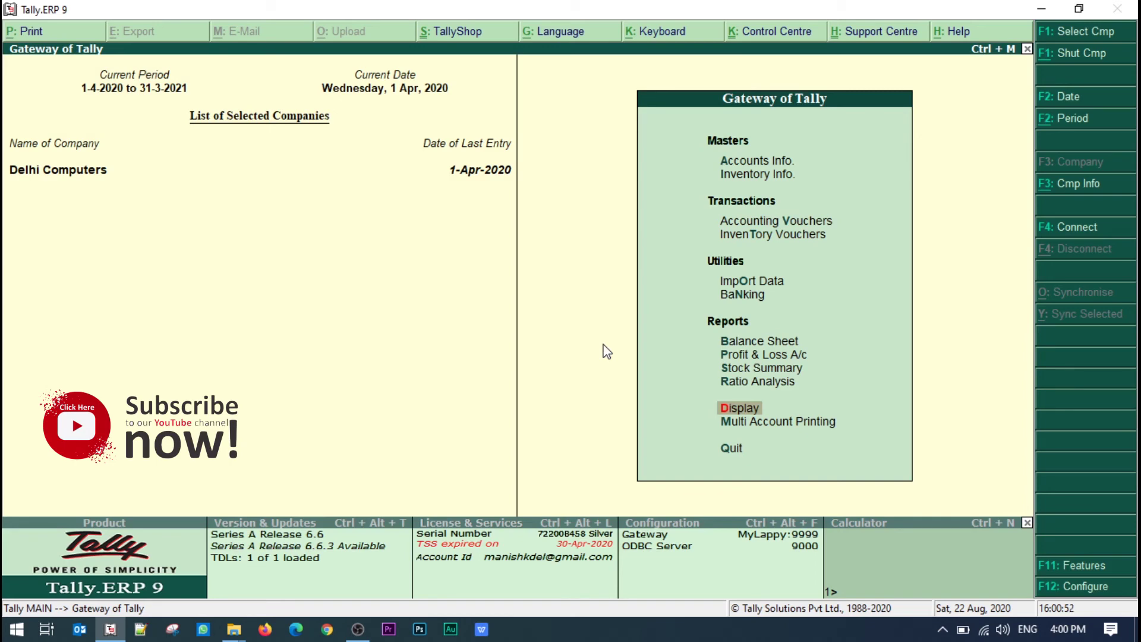
Open April's sales voucher No. 1 from the Sales Register in the account books
key(Return)
key(a)
key(s)
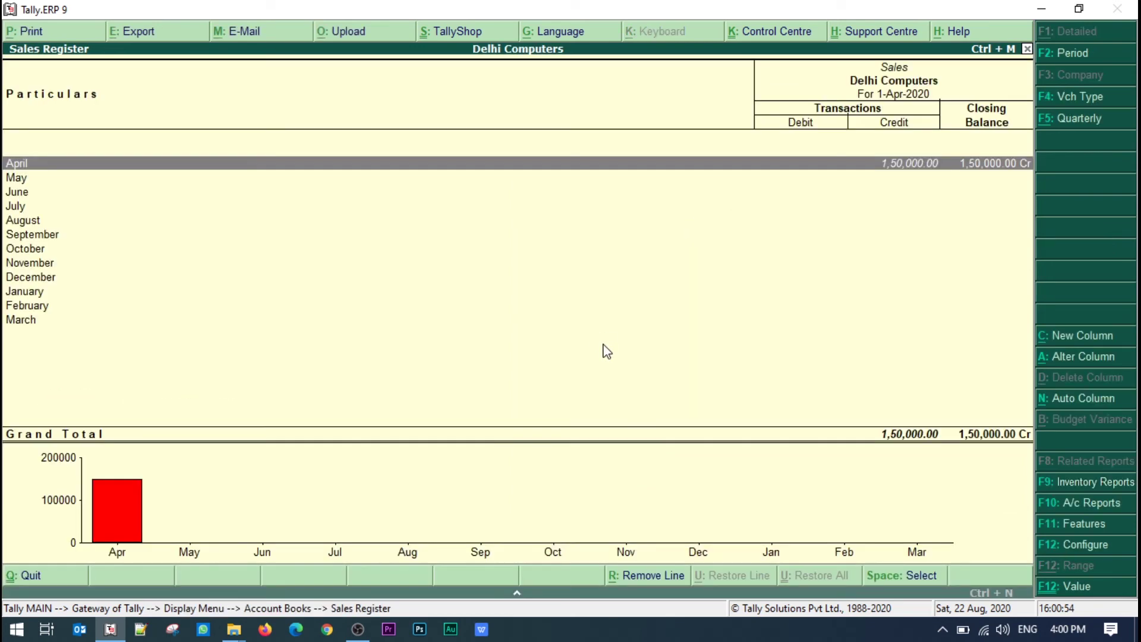
key(Return)
key(Return)
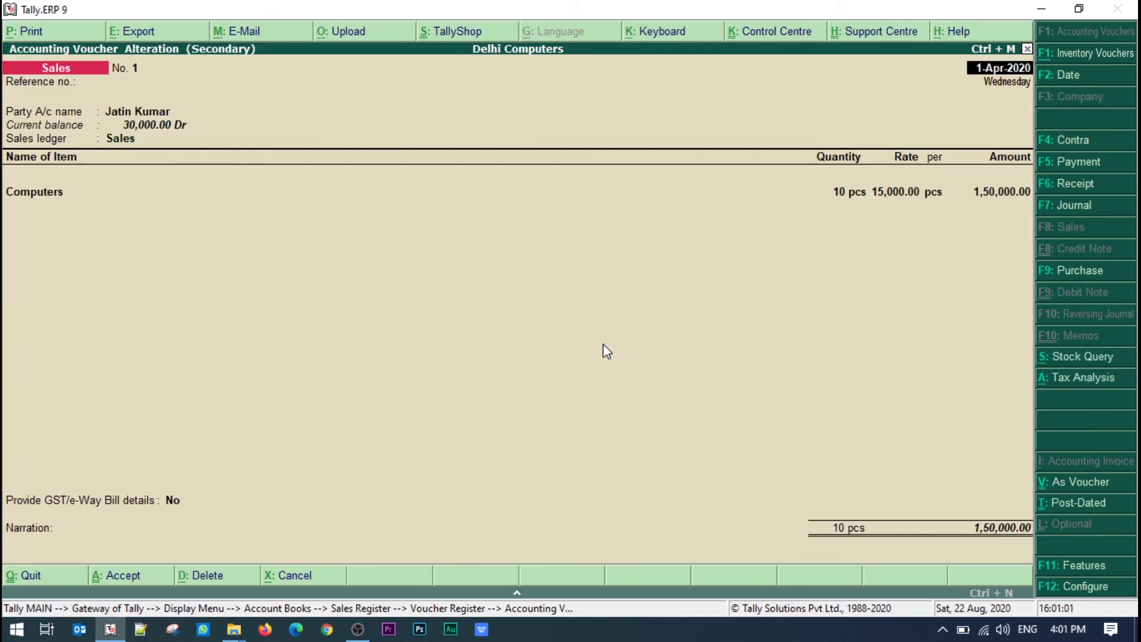
Examine the logo in the print preview of the sales invoice, and return to the Gateway of Tally without printing
key(alt+p)
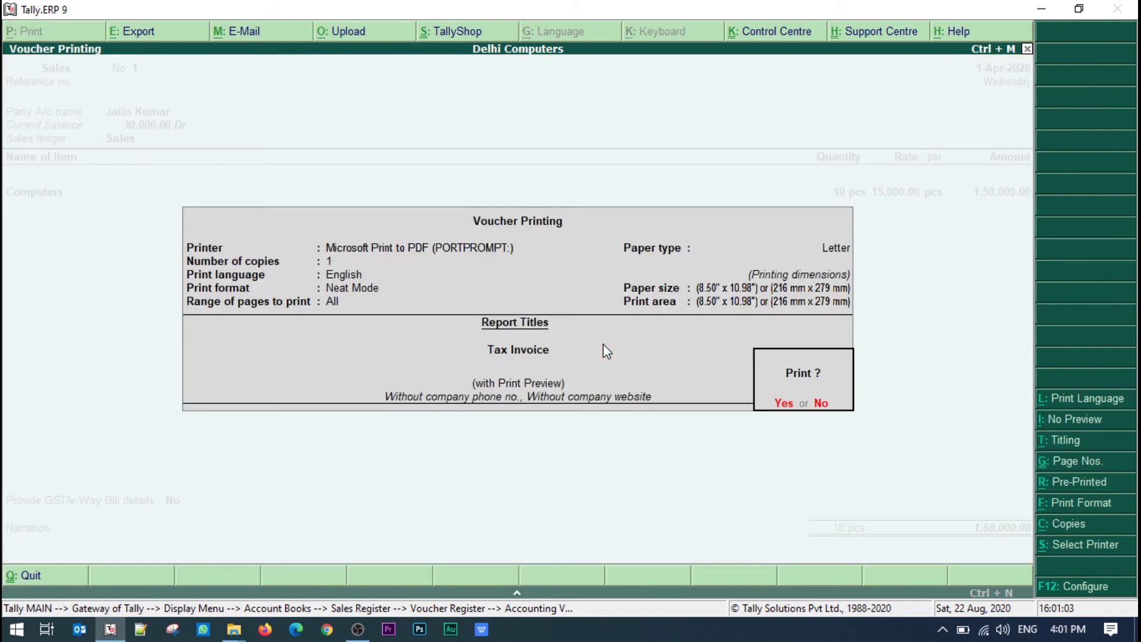
key(Return)
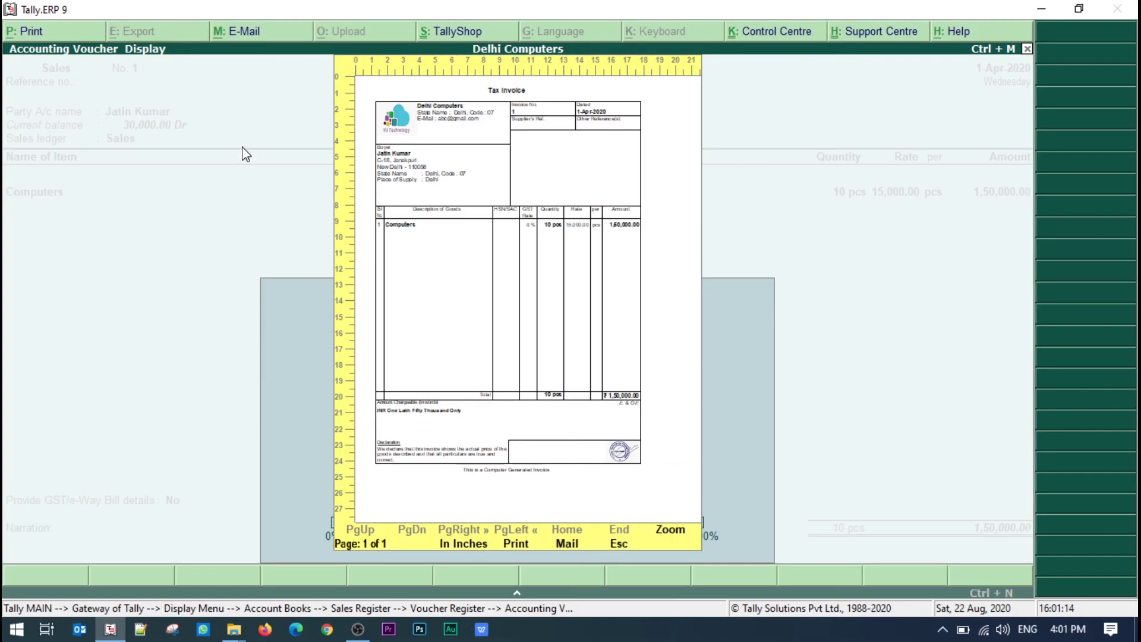
key(Escape)
key(Escape)
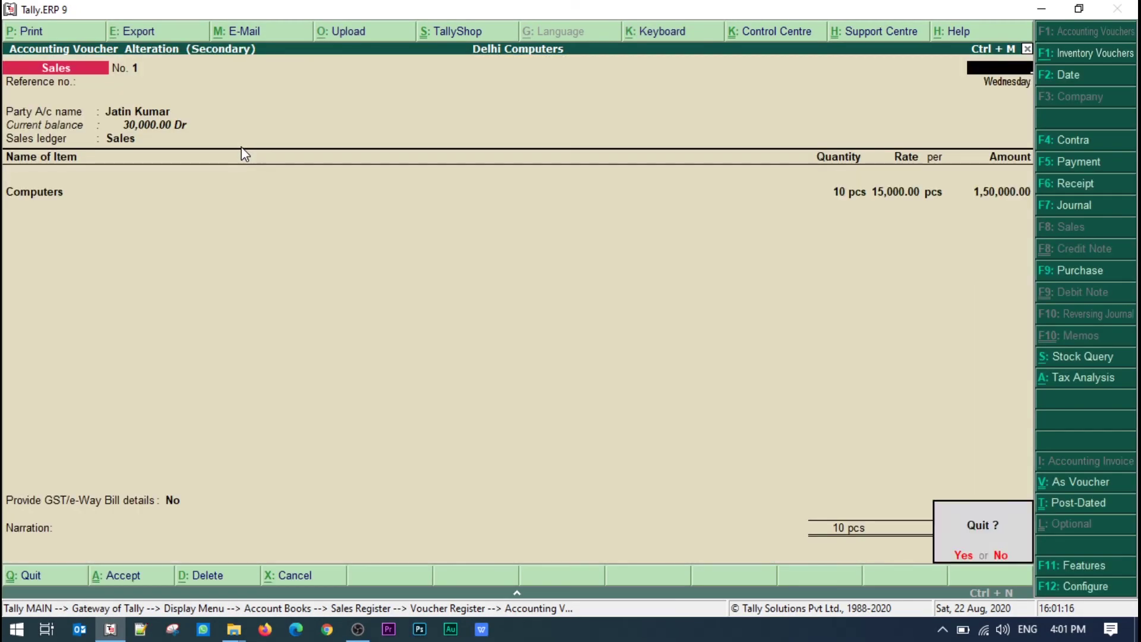
key(Return)
key(Escape)
key(Escape)
key(Escape)
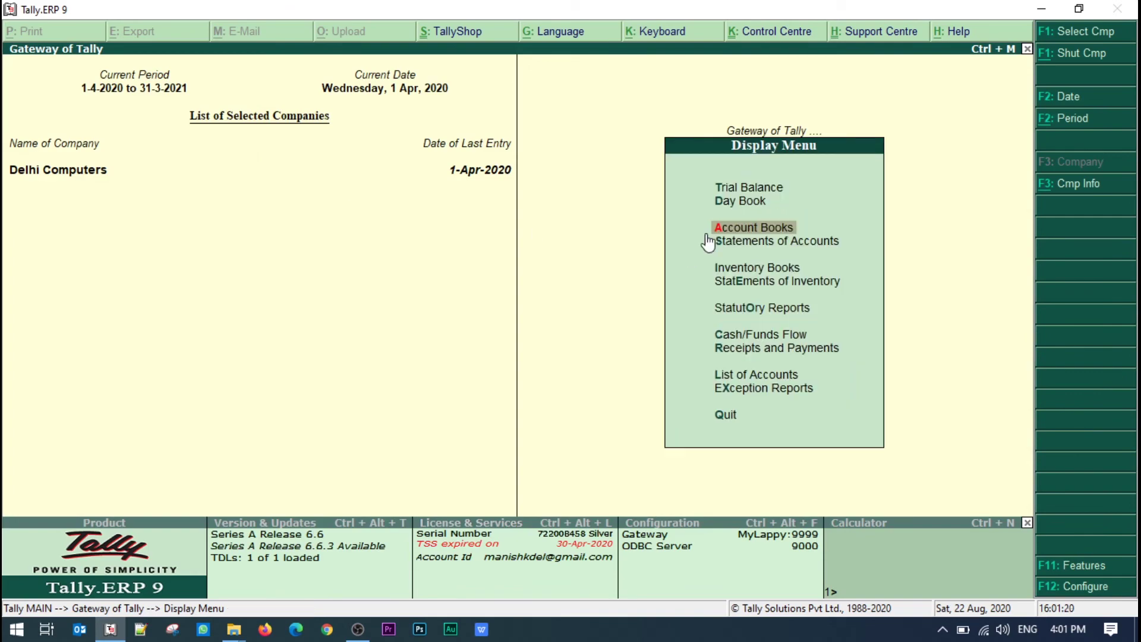
key(Escape)
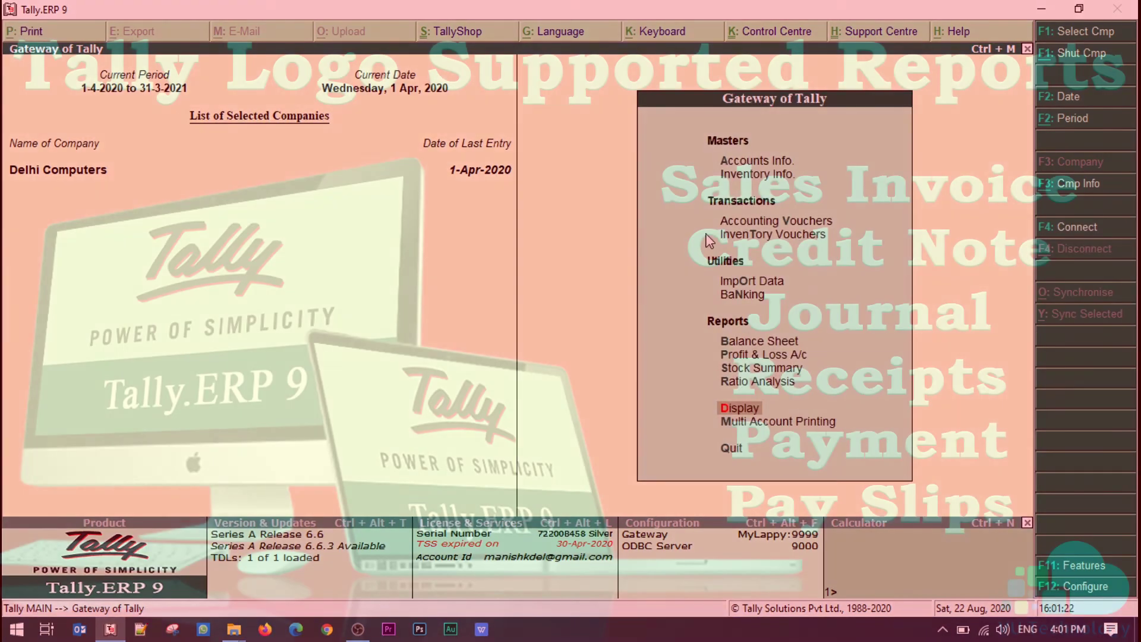